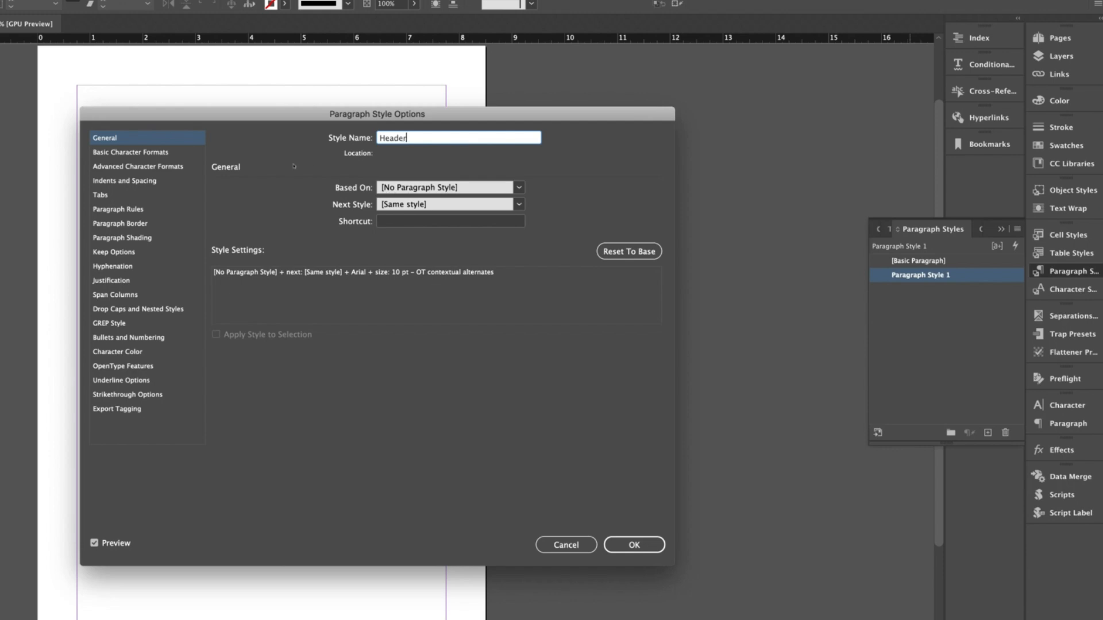
Step: Set the Header paragraph style's font to Arial Regular and its alignment to Left
{"action": "left_click", "coordinate": [143, 152]}
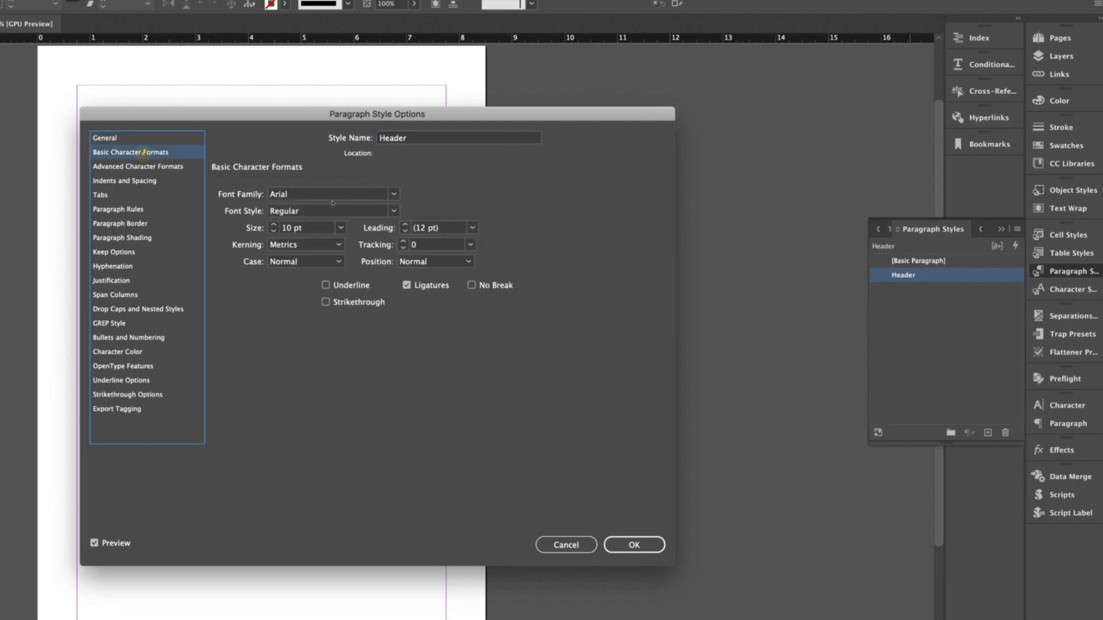
{"action": "left_click", "coordinate": [315, 196]}
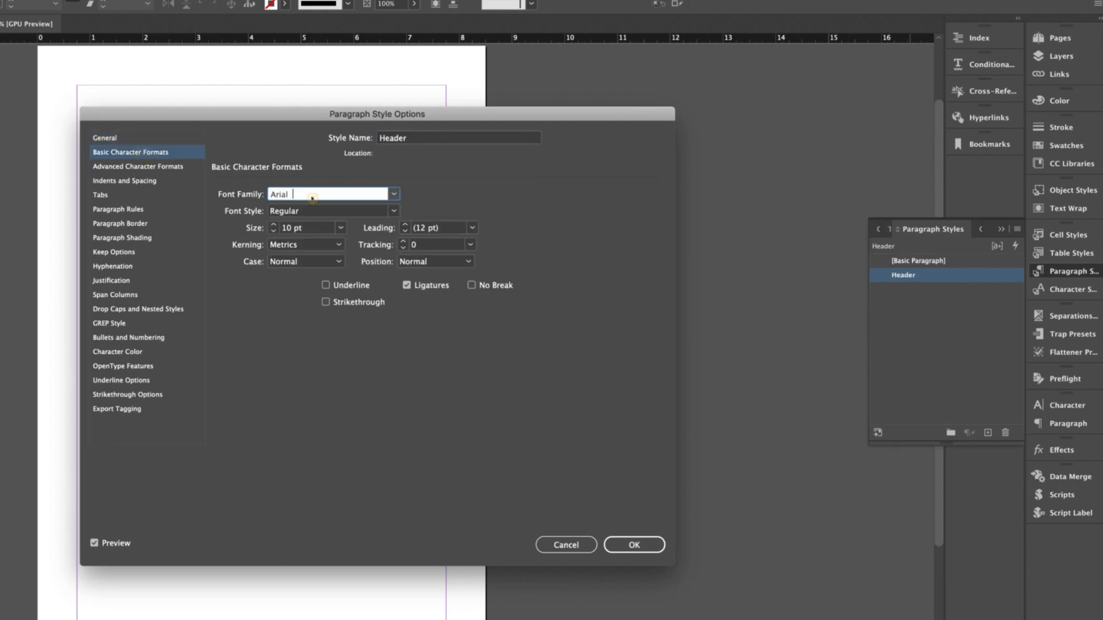
{"action": "left_click", "coordinate": [394, 211]}
{"action": "left_click", "coordinate": [322, 225]}
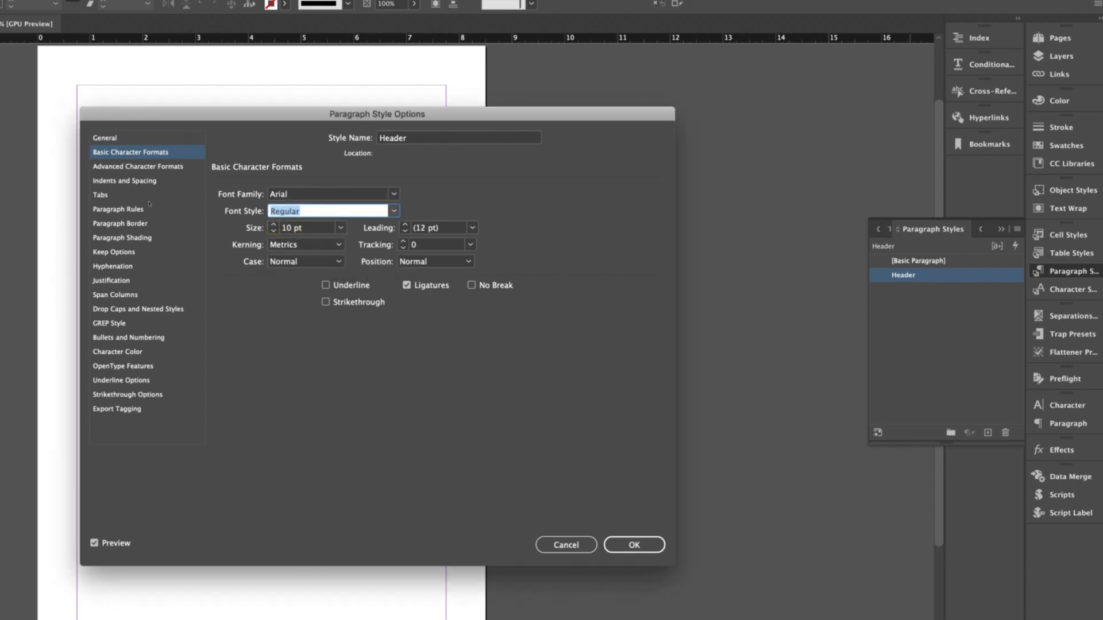
{"action": "left_click", "coordinate": [138, 181]}
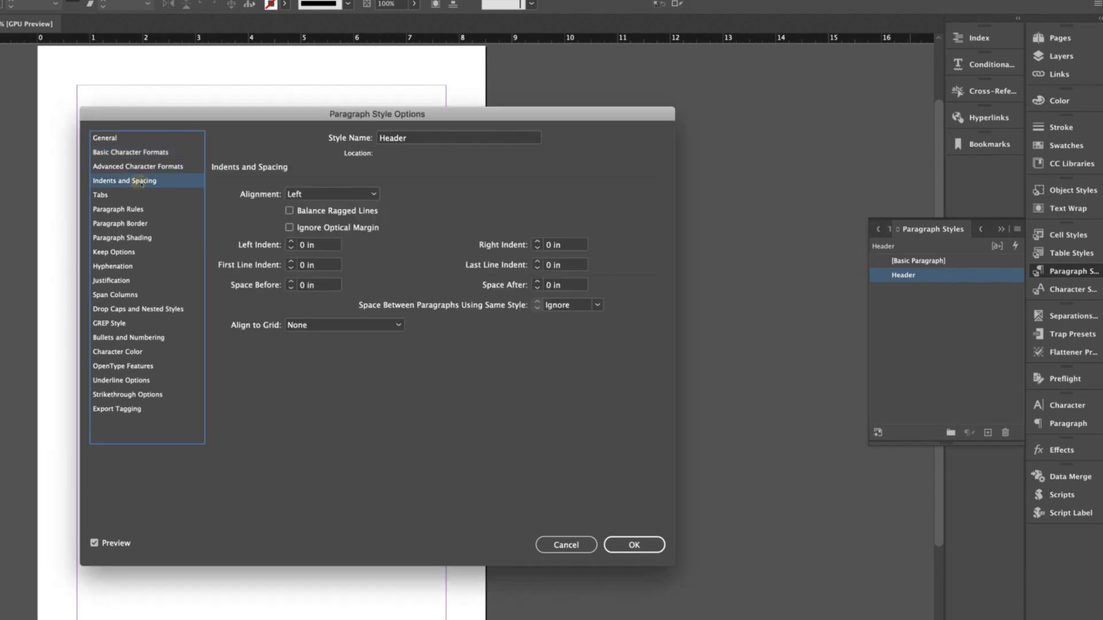
{"action": "left_click", "coordinate": [320, 195]}
{"action": "left_click", "coordinate": [313, 209]}
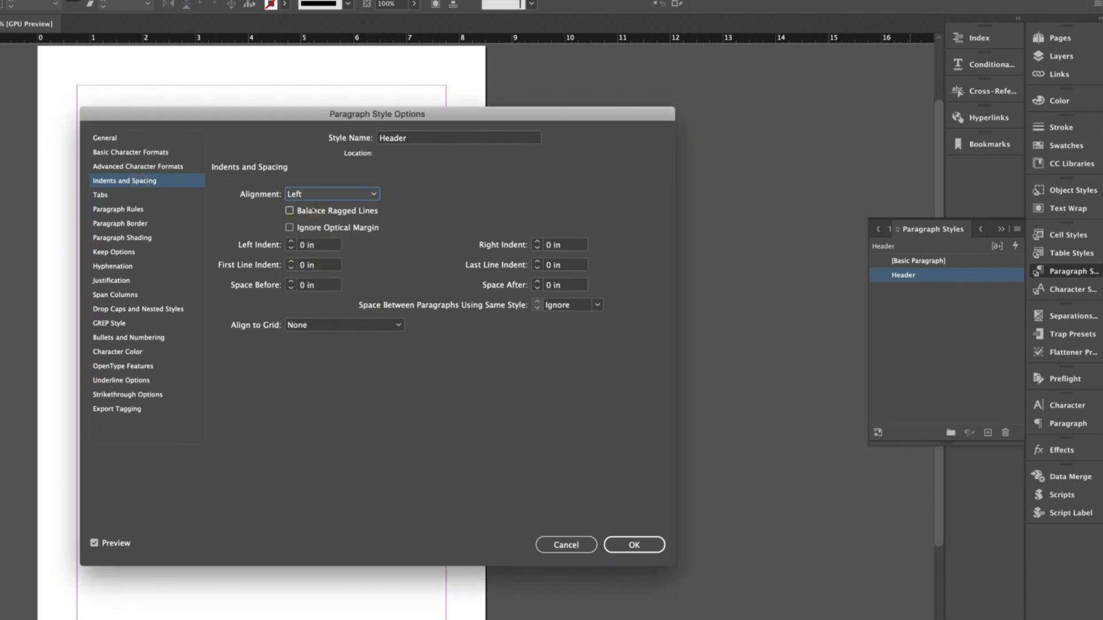
Step: Set the Header paragraph style's character color to [Black] and accept the style settings
{"action": "left_click", "coordinate": [128, 351]}
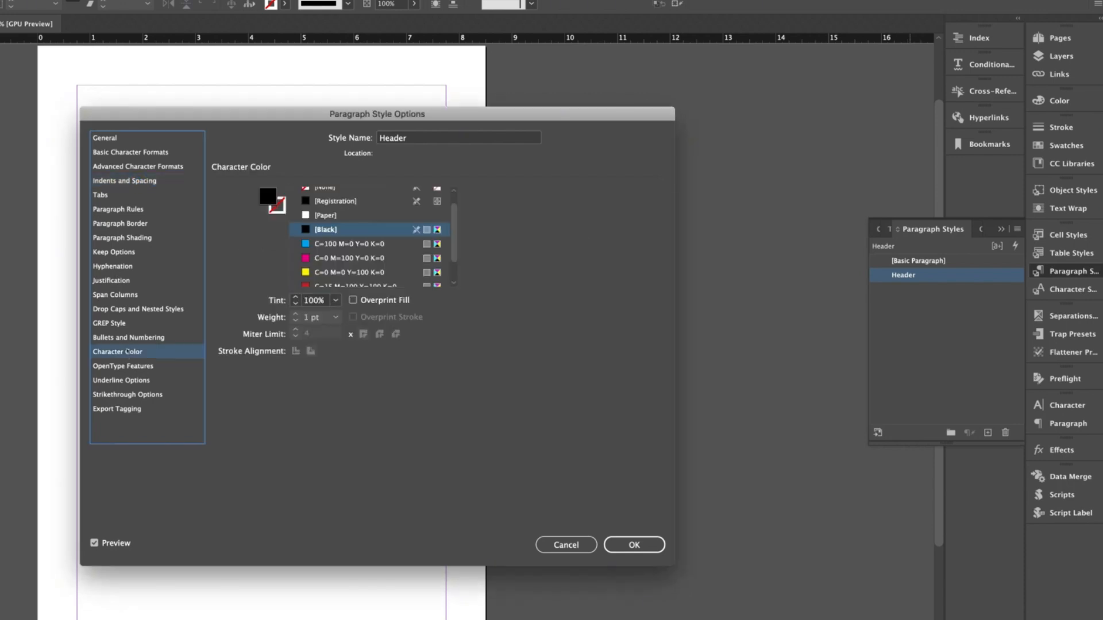
{"action": "left_click", "coordinate": [326, 229]}
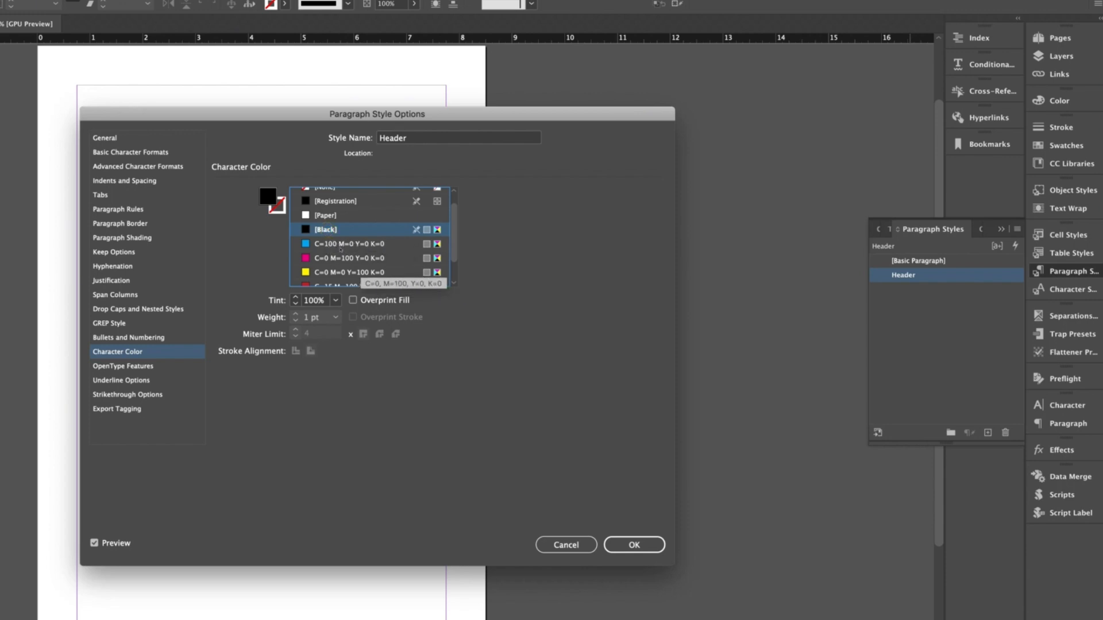
{"action": "left_click", "coordinate": [635, 545]}
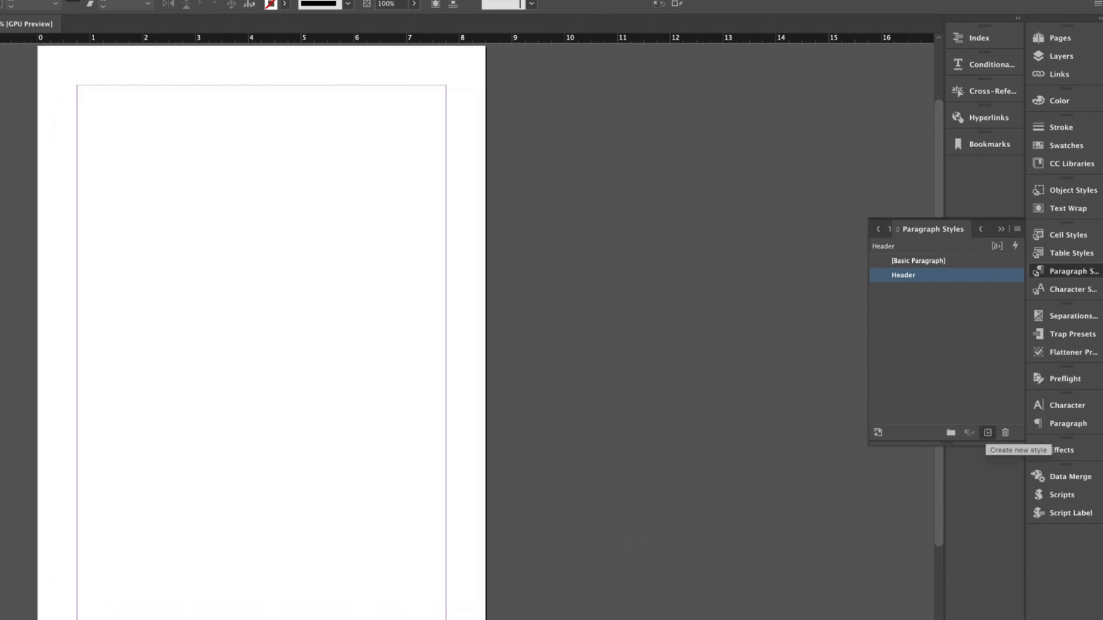
Step: Create a new paragraph style named "body text" based on [No Paragraph Style]
{"action": "left_click", "coordinate": [988, 433]}
{"action": "double_click", "coordinate": [911, 290]}
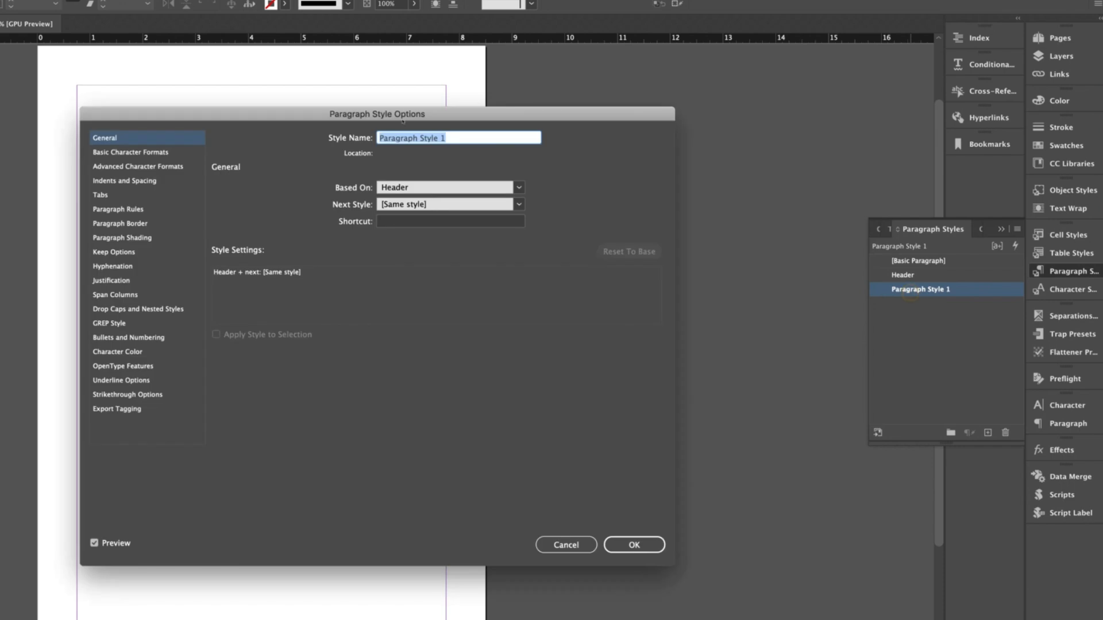
{"action": "type", "text": "bod"}
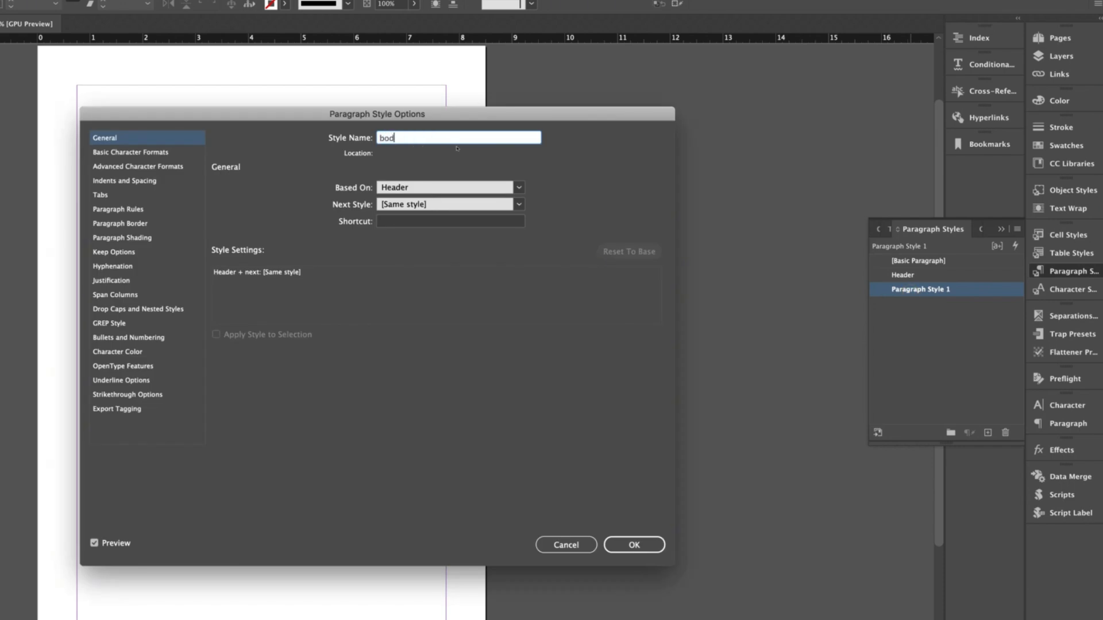
{"action": "type", "text": "y text"}
{"action": "left_click", "coordinate": [518, 188]}
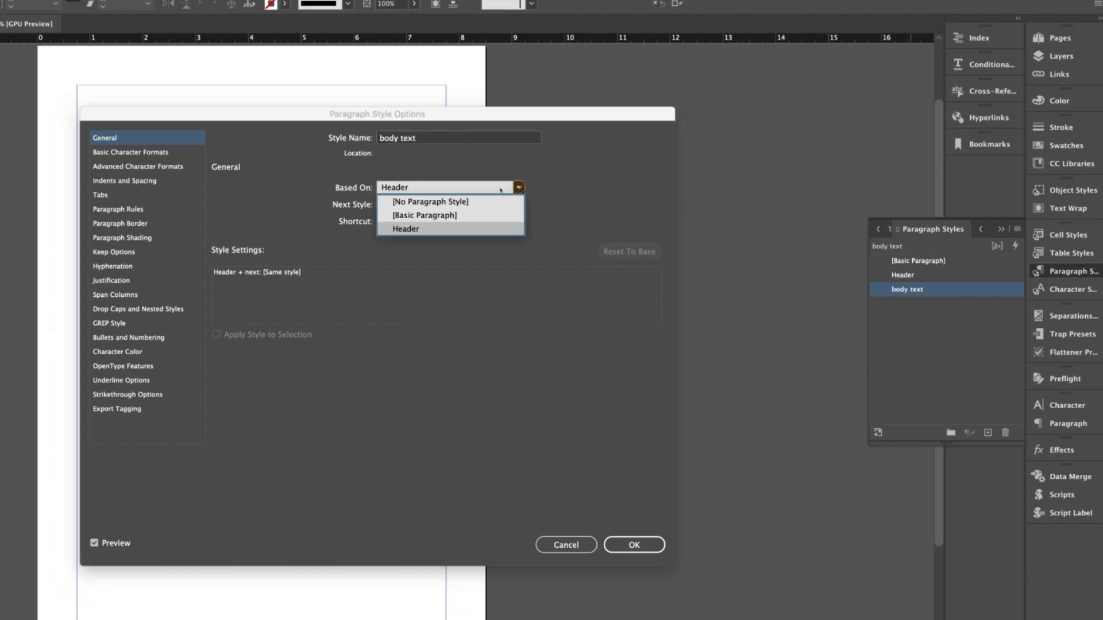
{"action": "left_click", "coordinate": [451, 201]}
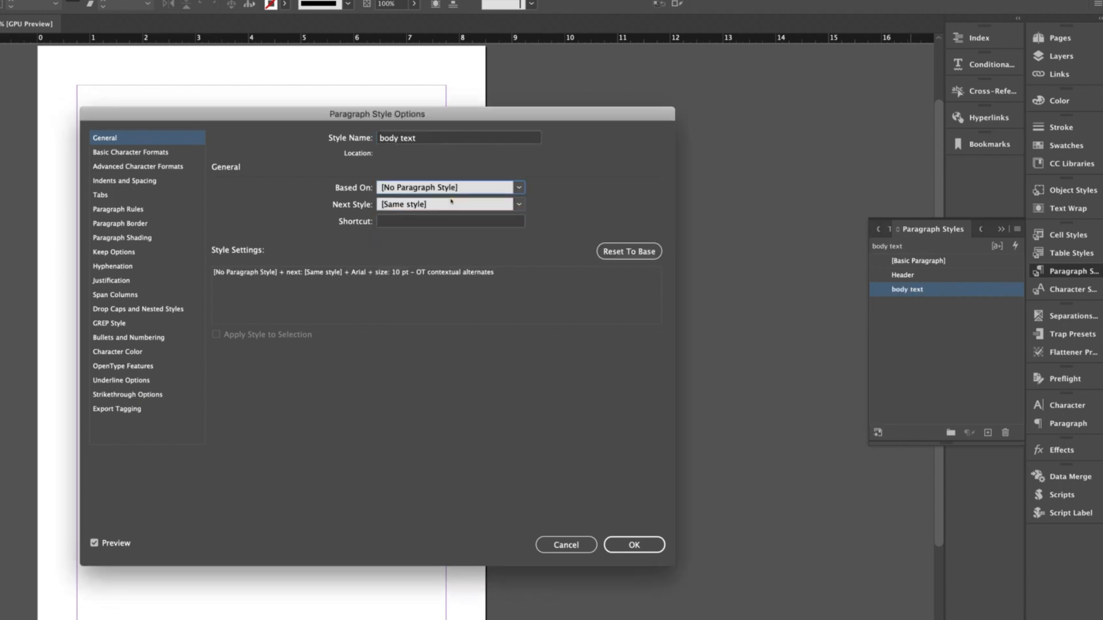
Step: Set the body text paragraph style's font style to Regular and its alignment to Left
{"action": "left_click", "coordinate": [161, 153]}
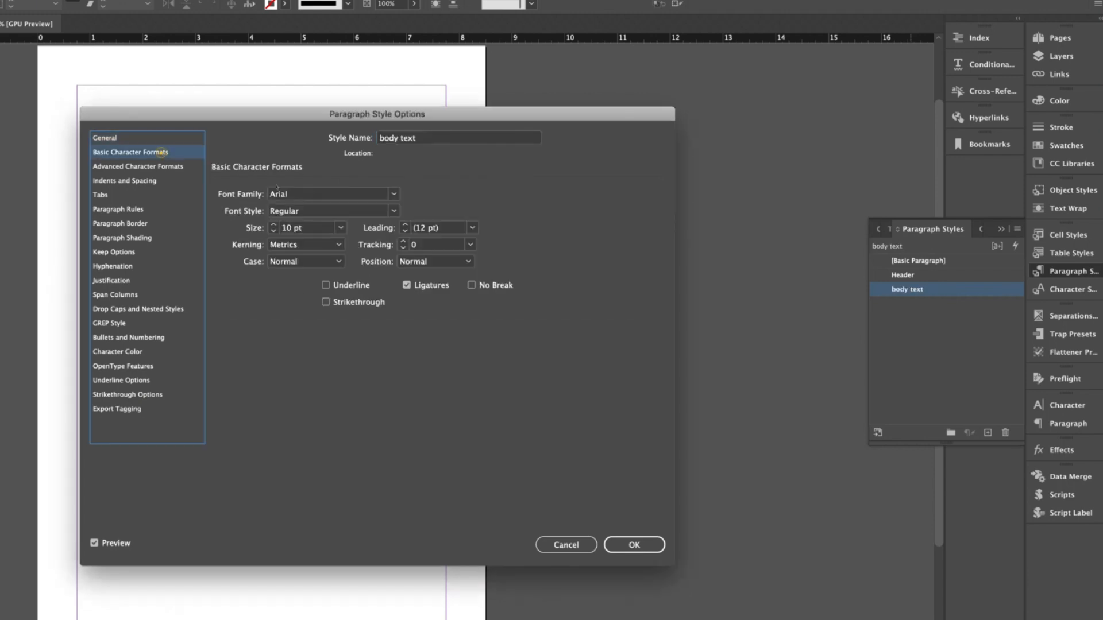
{"action": "left_click", "coordinate": [305, 211]}
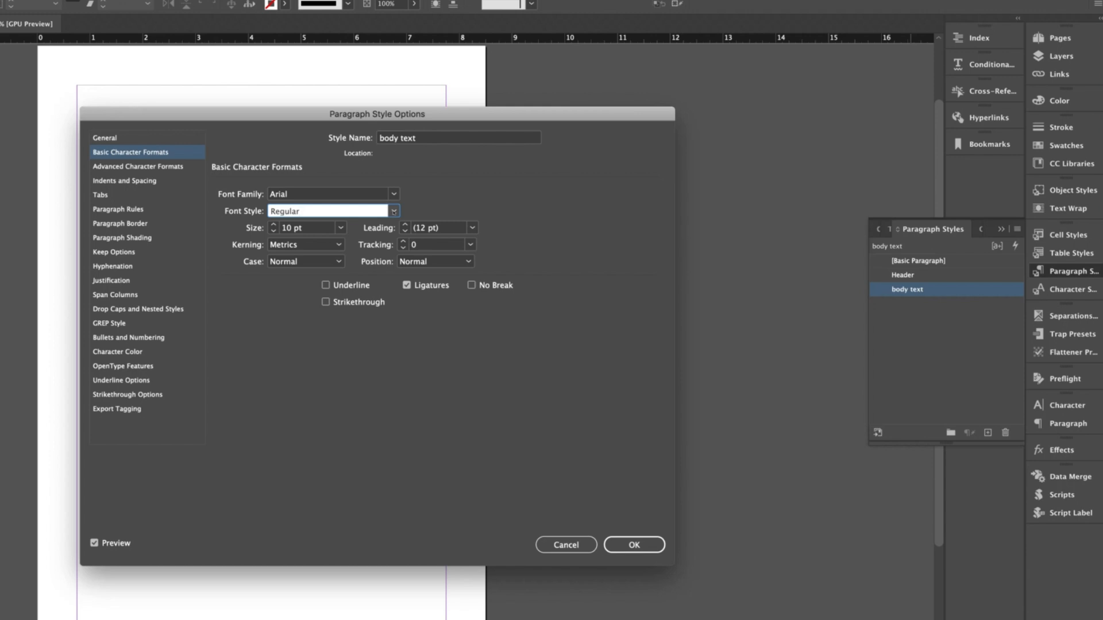
{"action": "left_click", "coordinate": [395, 212]}
{"action": "left_click", "coordinate": [298, 225]}
{"action": "left_click", "coordinate": [140, 181]}
{"action": "left_click", "coordinate": [310, 194]}
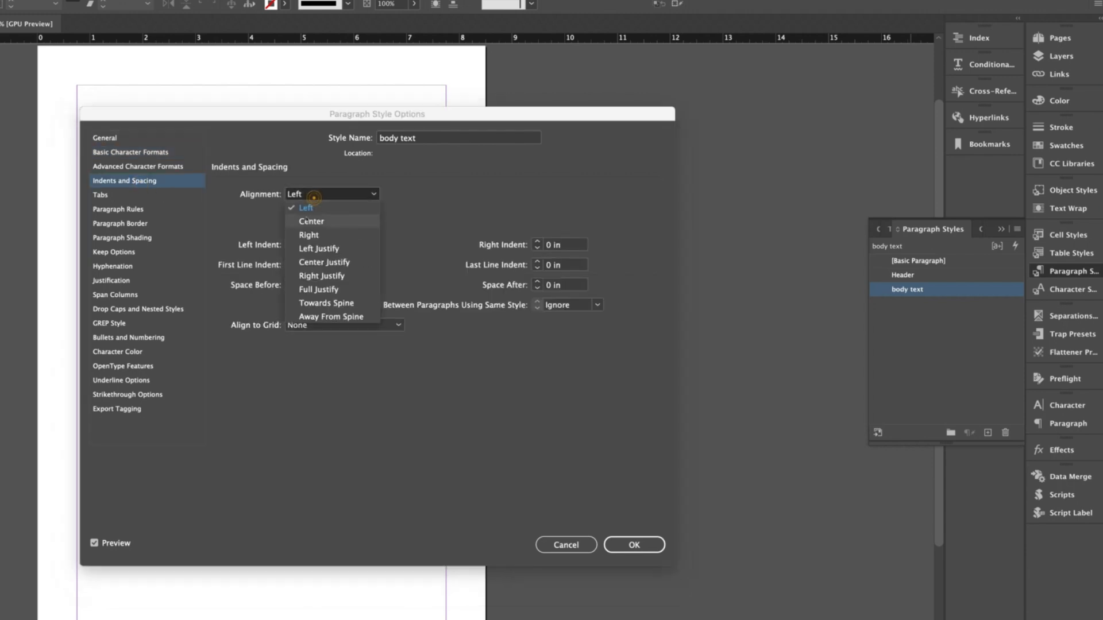
{"action": "left_click", "coordinate": [307, 209]}
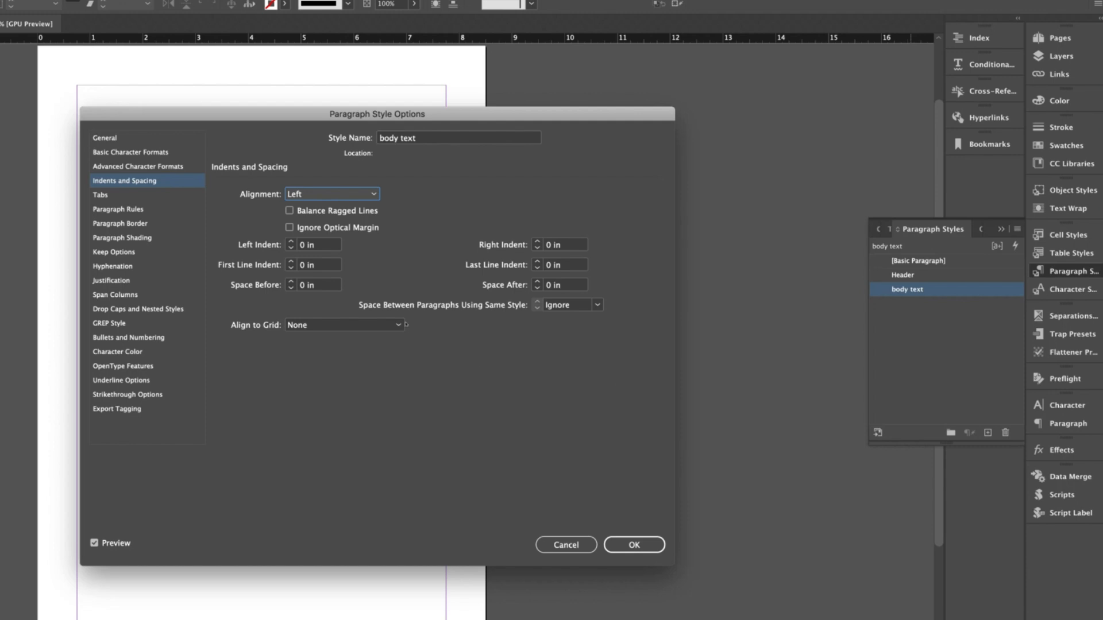
Step: Set the body text style's character color to [Black], accept the settings and close the paragraph styles list
{"action": "left_click", "coordinate": [133, 353]}
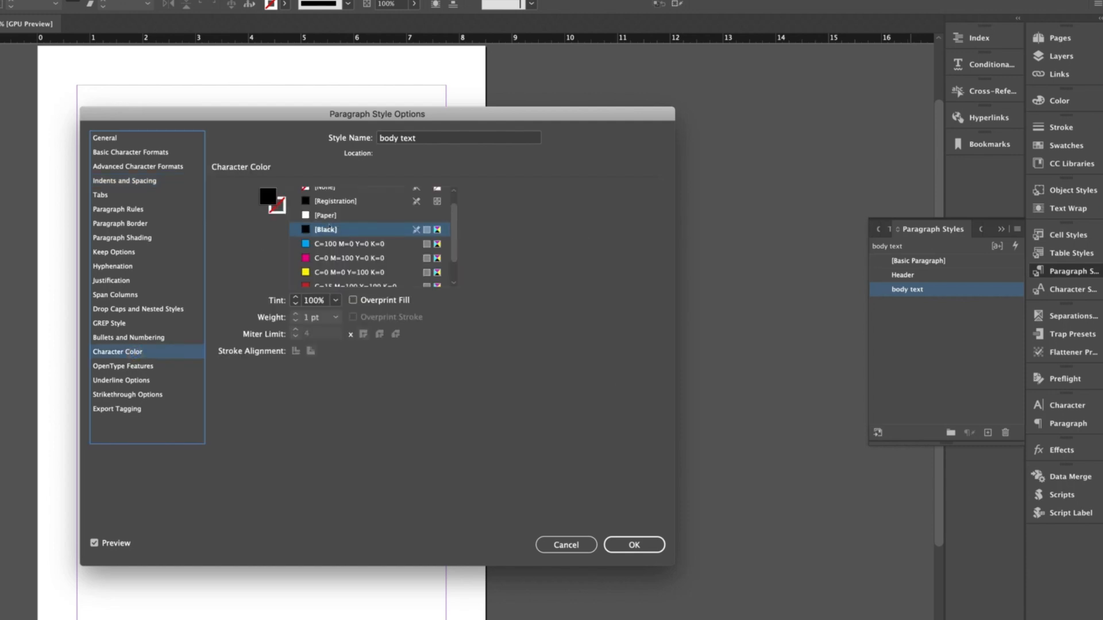
{"action": "left_click", "coordinate": [329, 226]}
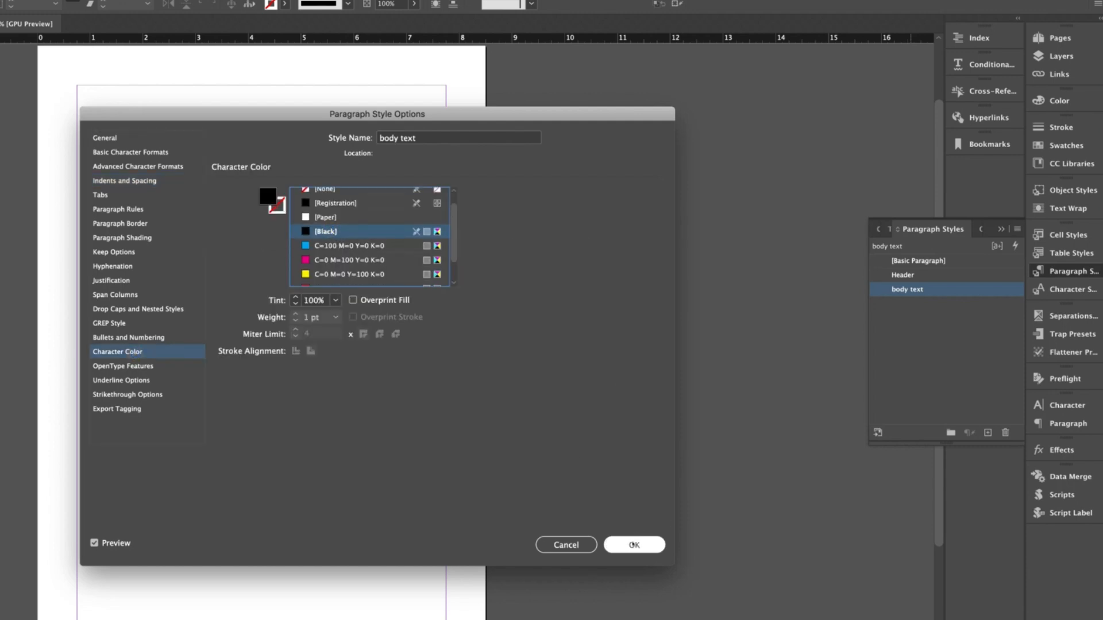
{"action": "left_click", "coordinate": [634, 545]}
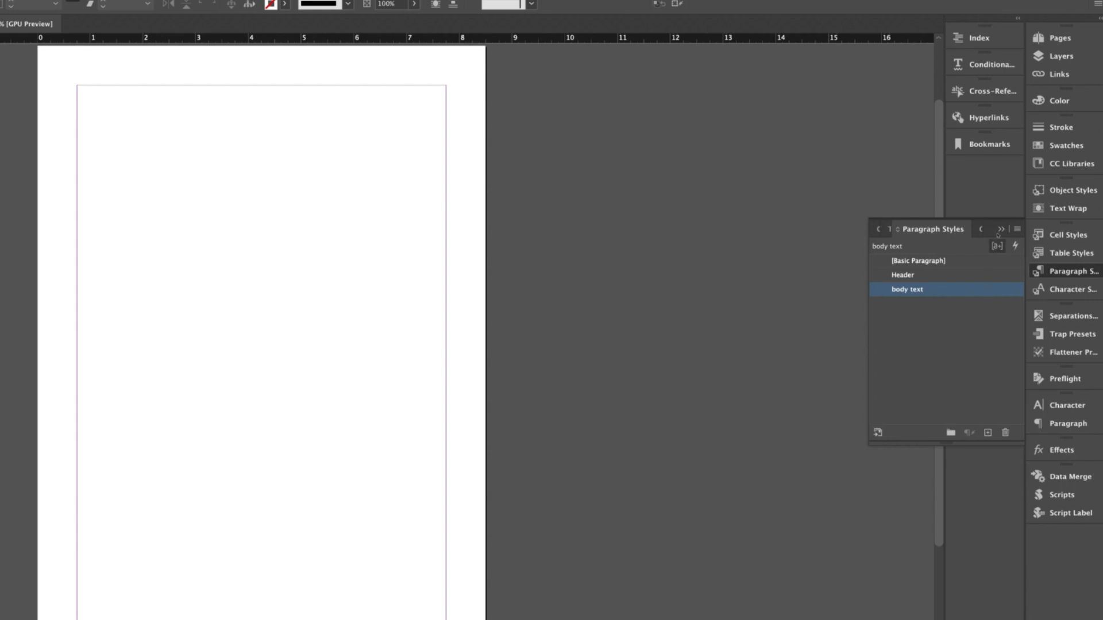
{"action": "left_click", "coordinate": [1001, 229]}
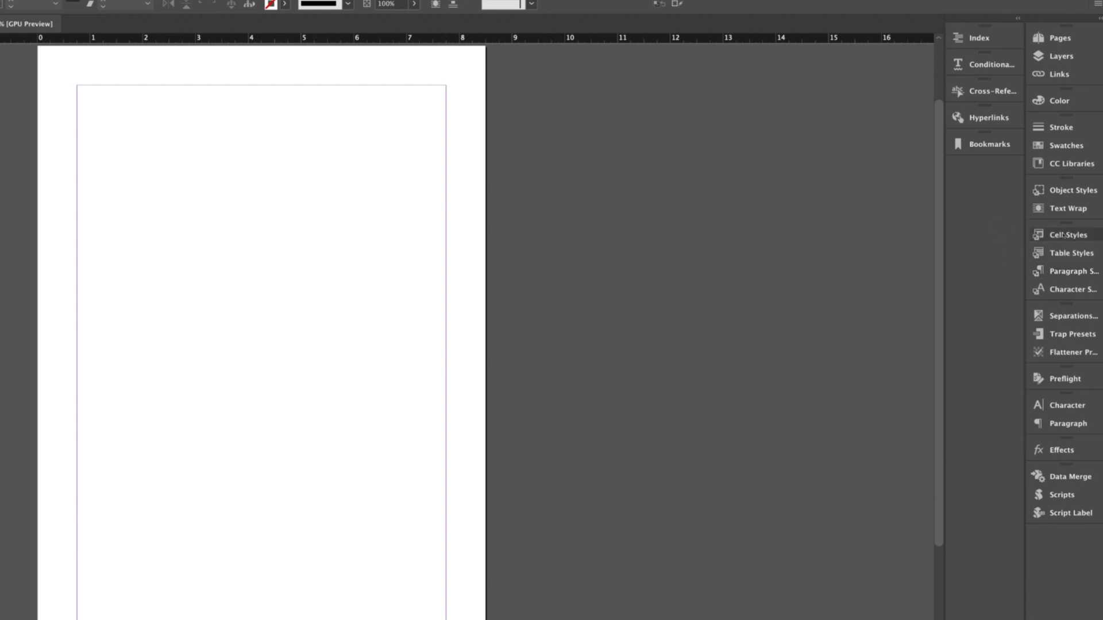
Step: Create a cell style named "Header" and assign the Header paragraph style to it
{"action": "left_click", "coordinate": [1063, 235]}
{"action": "left_click", "coordinate": [987, 433]}
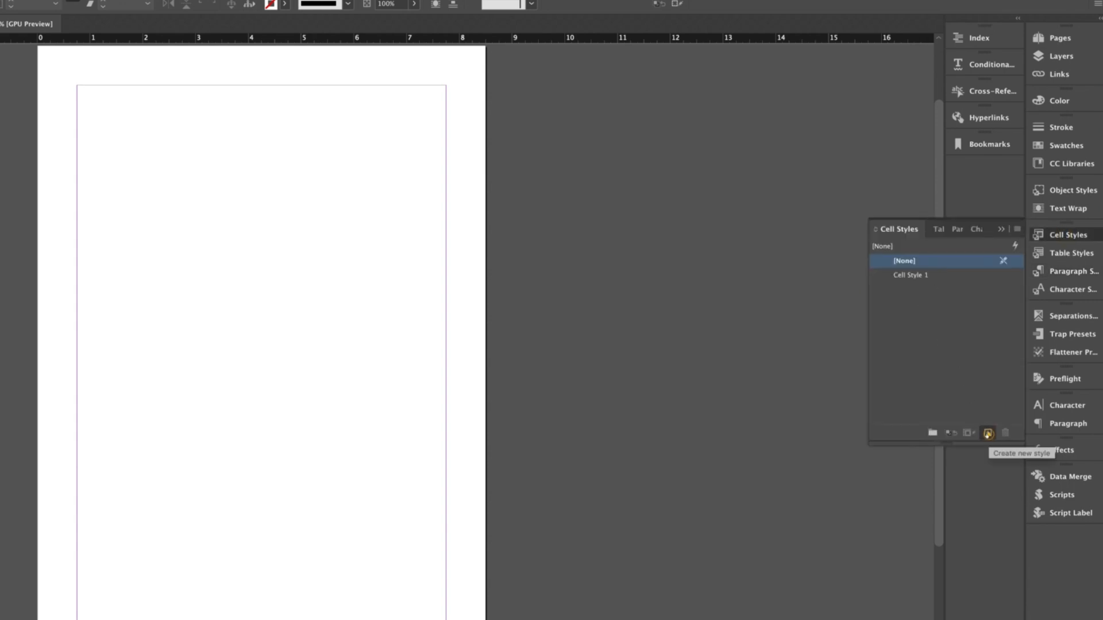
{"action": "double_click", "coordinate": [911, 275]}
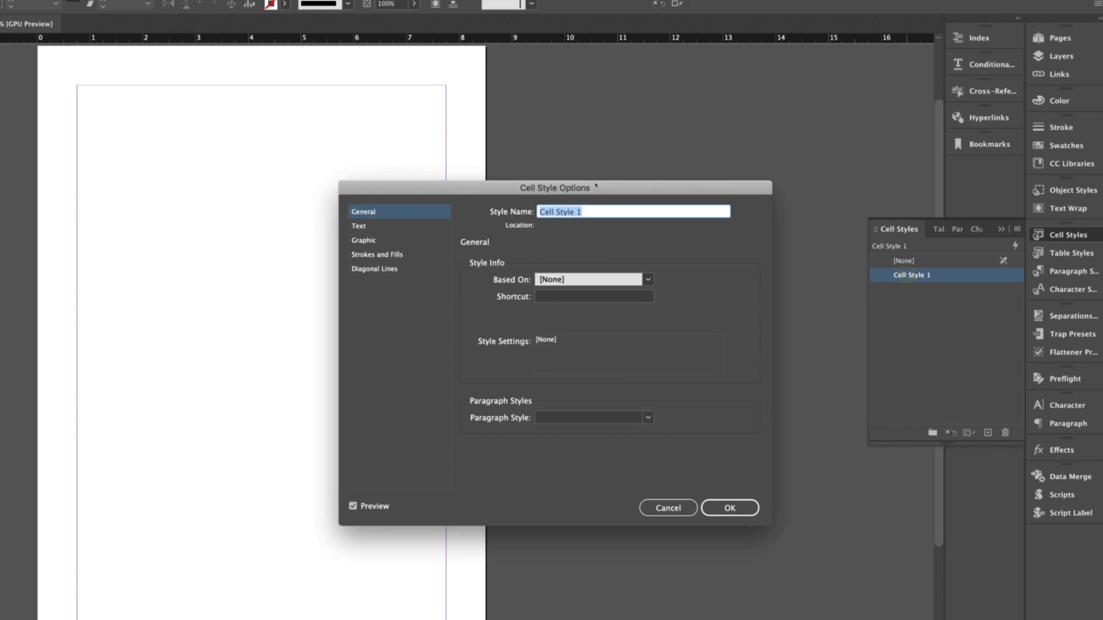
{"action": "left_click", "coordinate": [587, 212]}
{"action": "triple_click", "coordinate": [587, 213]}
{"action": "type", "text": "Header"}
{"action": "left_click", "coordinate": [575, 417]}
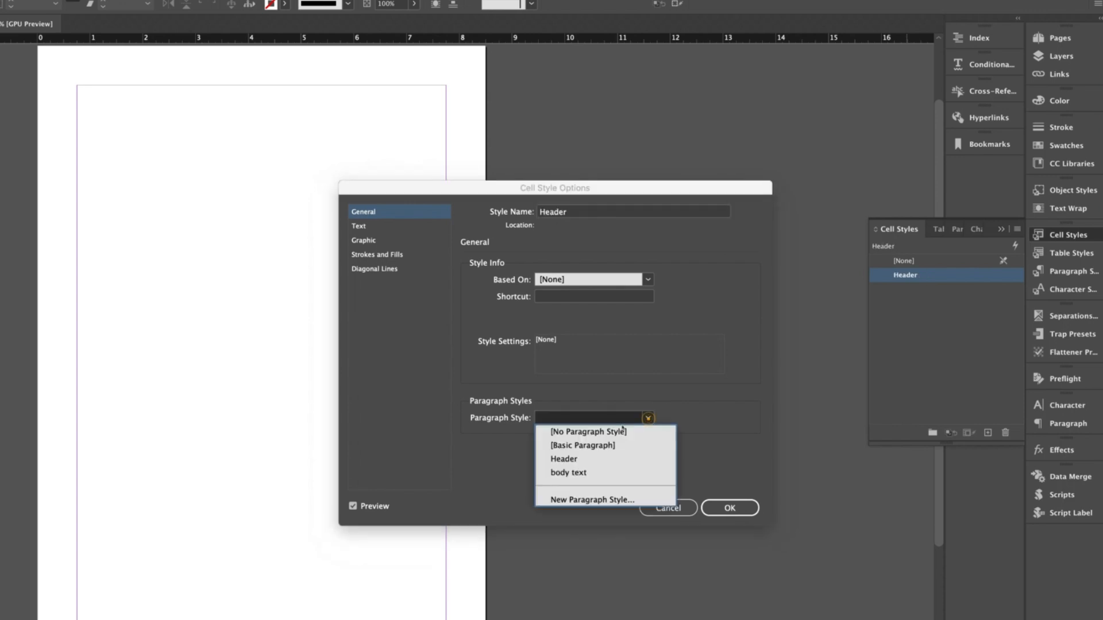
{"action": "left_click", "coordinate": [563, 459]}
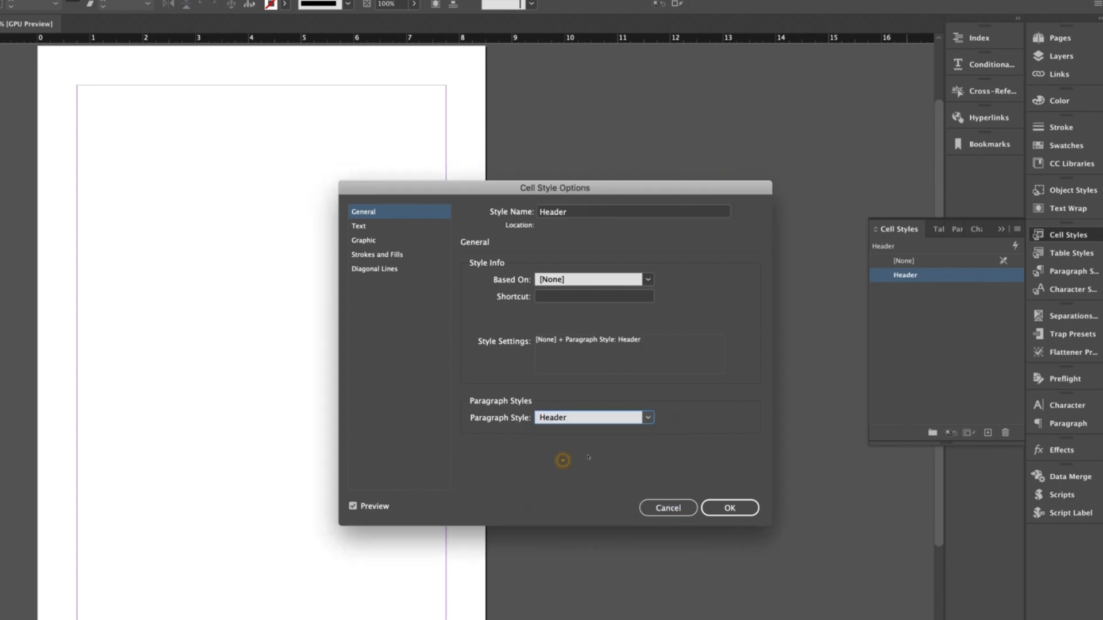
Step: Set the Header cell style's top, bottom and left insets to 2 mm, its right inset to 0, and choose its vertical justification
{"action": "left_click", "coordinate": [358, 226]}
{"action": "left_click", "coordinate": [529, 281]}
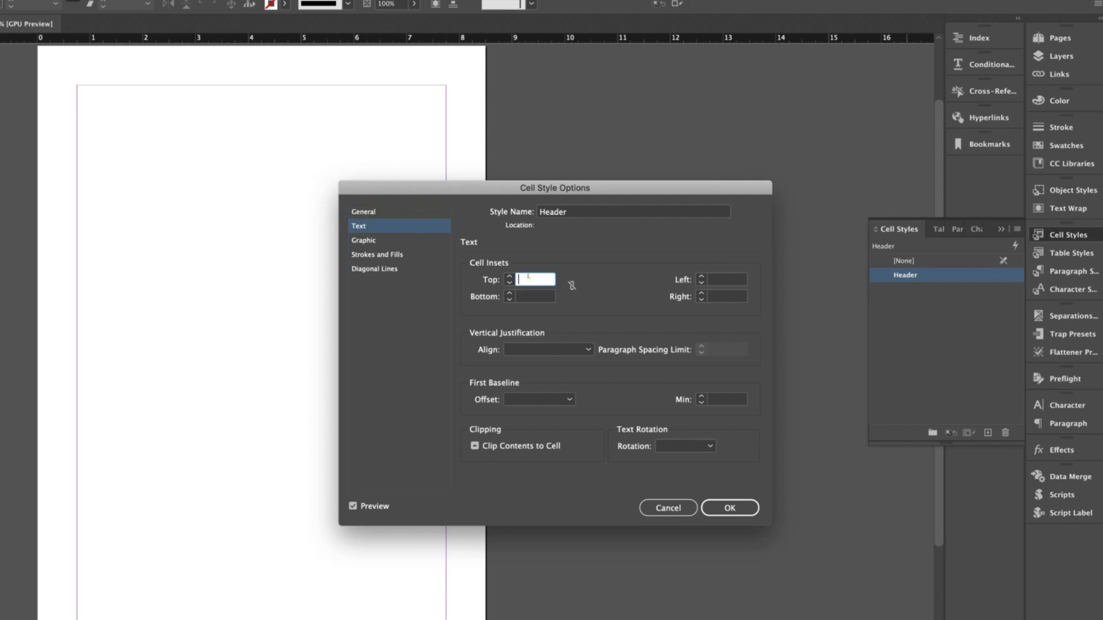
{"action": "type", "text": "2mm"}
{"action": "key", "text": "Tab"}
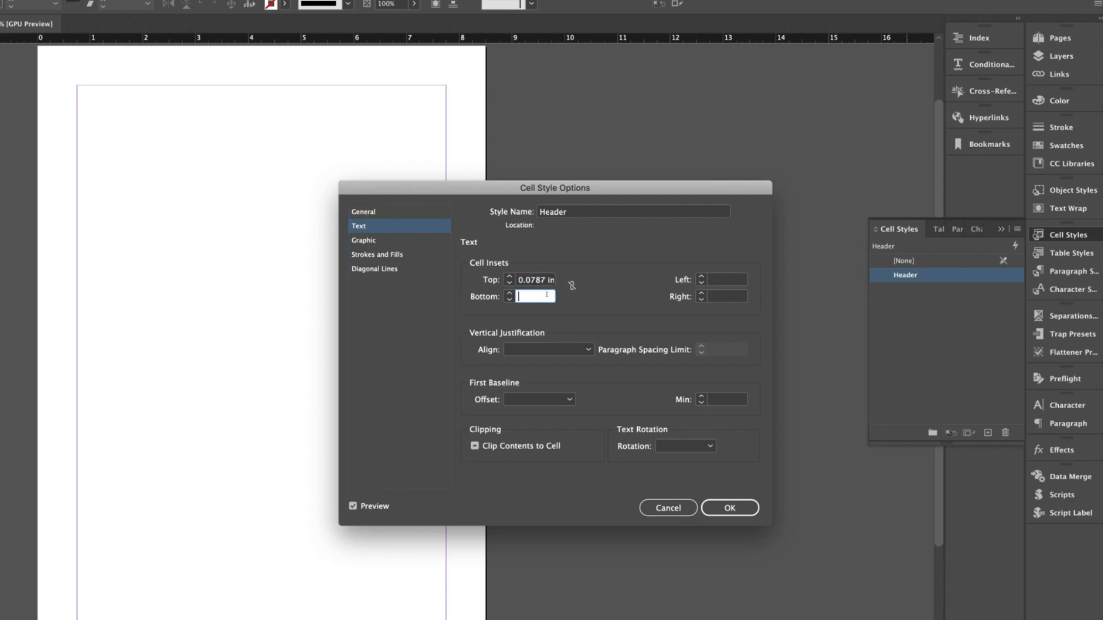
{"action": "left_click", "coordinate": [572, 286]}
{"action": "left_click", "coordinate": [571, 286]}
{"action": "left_click", "coordinate": [726, 297]}
{"action": "type", "text": "0"}
{"action": "key", "text": "Tab"}
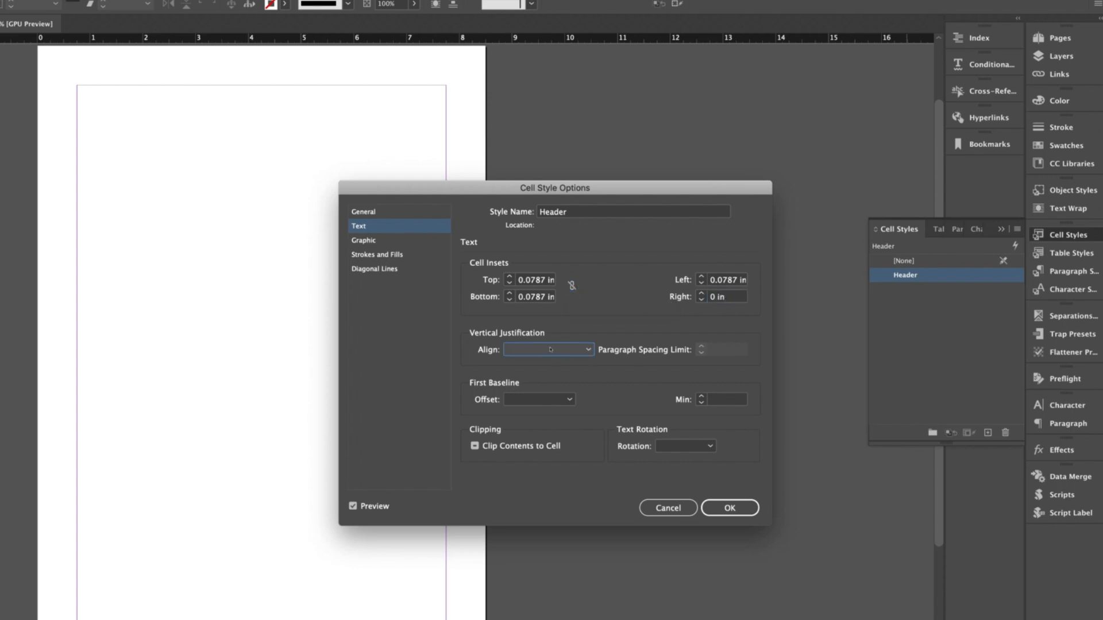
{"action": "left_click", "coordinate": [550, 350]}
{"action": "left_click", "coordinate": [550, 377]}
Step: Set the Header cell style's stroke weight to 0 pt and its stroke color to [None]
{"action": "left_click", "coordinate": [388, 255]}
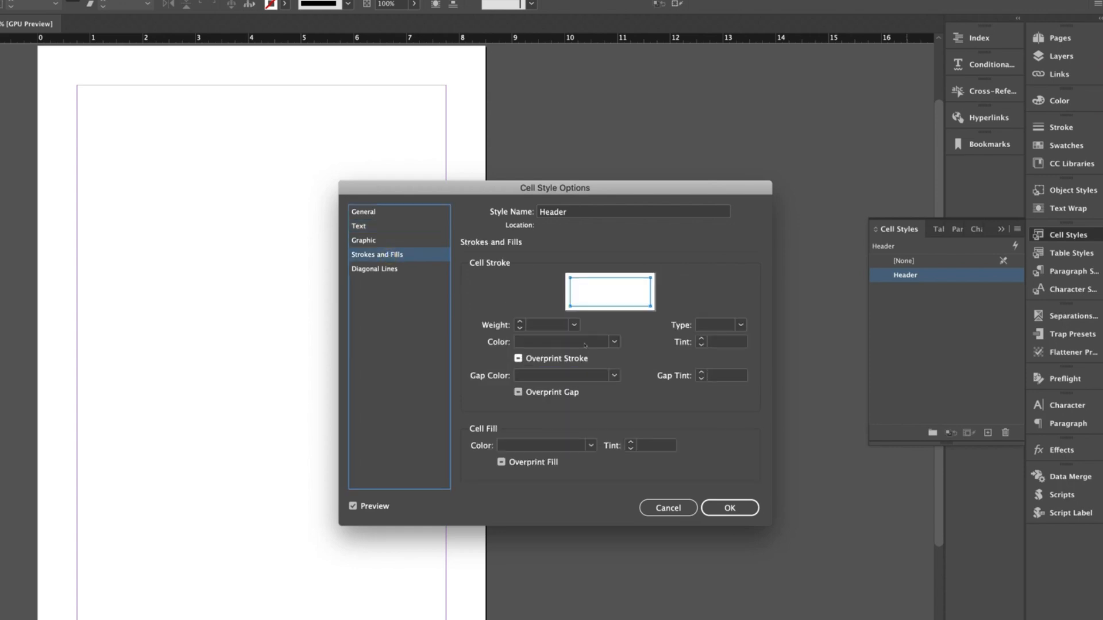
{"action": "left_click", "coordinate": [575, 324]}
{"action": "left_click", "coordinate": [549, 338]}
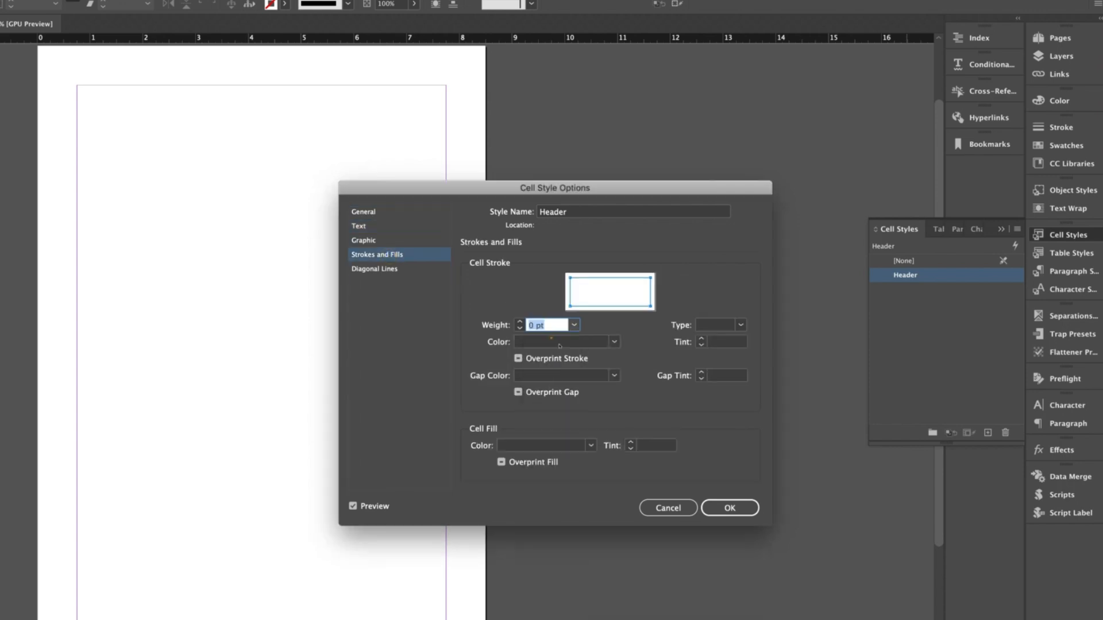
{"action": "left_click", "coordinate": [614, 341]}
{"action": "left_click", "coordinate": [548, 356]}
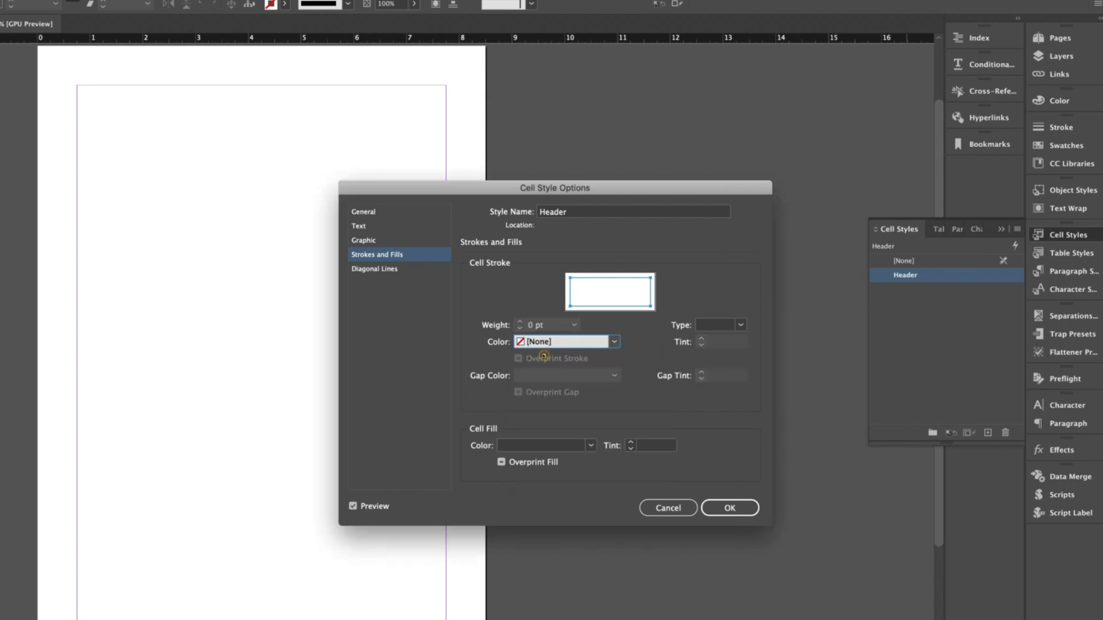
Step: Fill the Header cell style with C=100 M=0 Y=0 K=0 at 100% tint and accept the settings
{"action": "left_click", "coordinate": [540, 447]}
{"action": "left_click", "coordinate": [531, 515]}
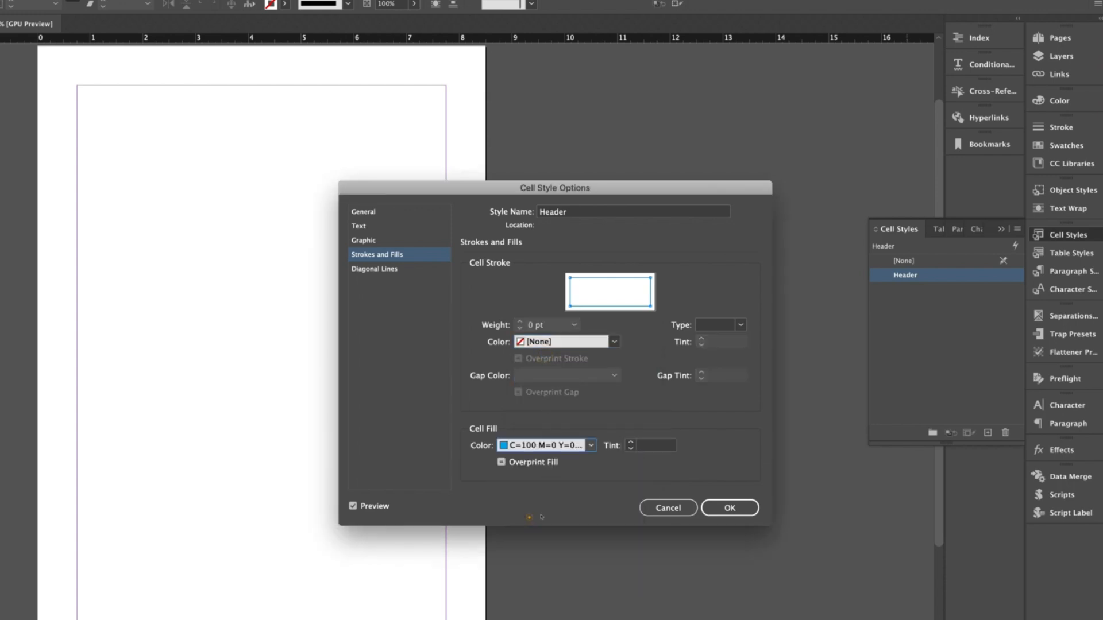
{"action": "left_click", "coordinate": [650, 445]}
{"action": "type", "text": "100"}
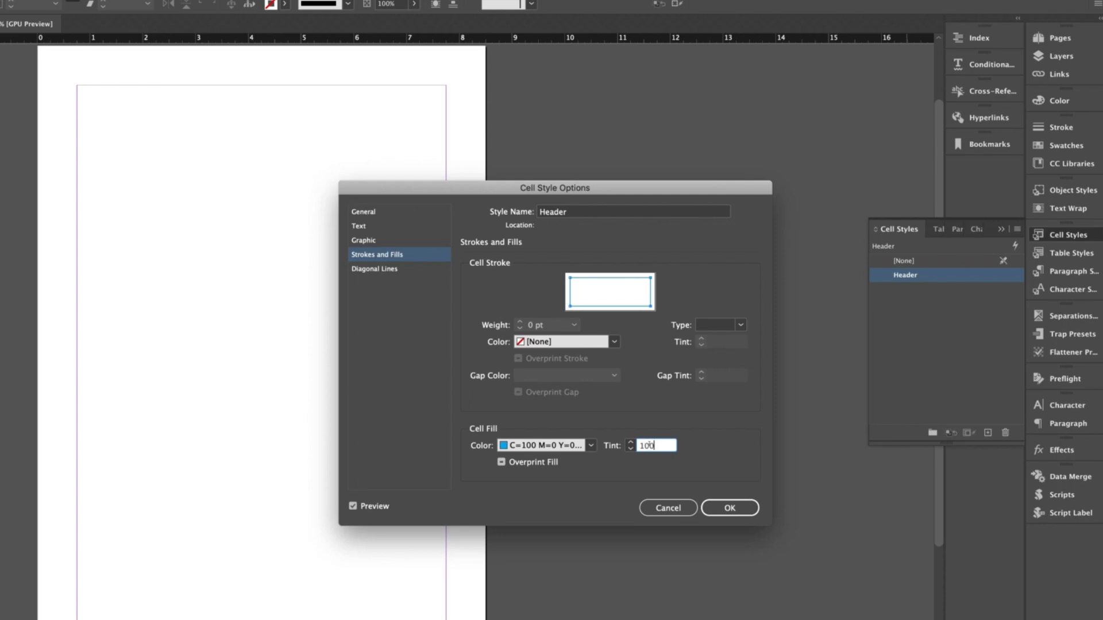
{"action": "key", "text": "Tab"}
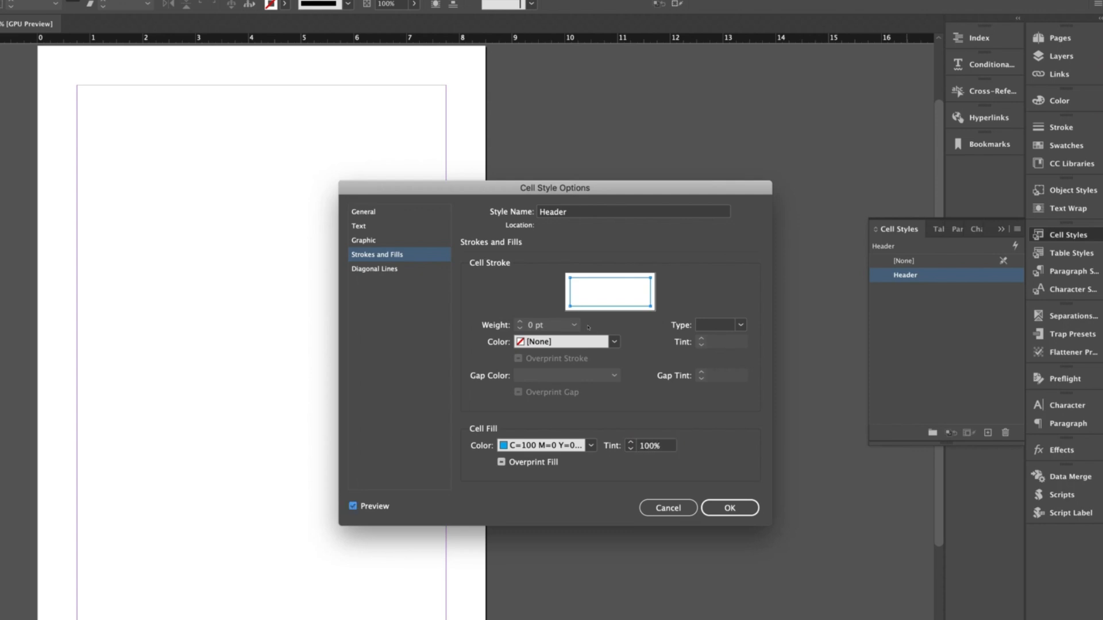
{"action": "left_click", "coordinate": [728, 509]}
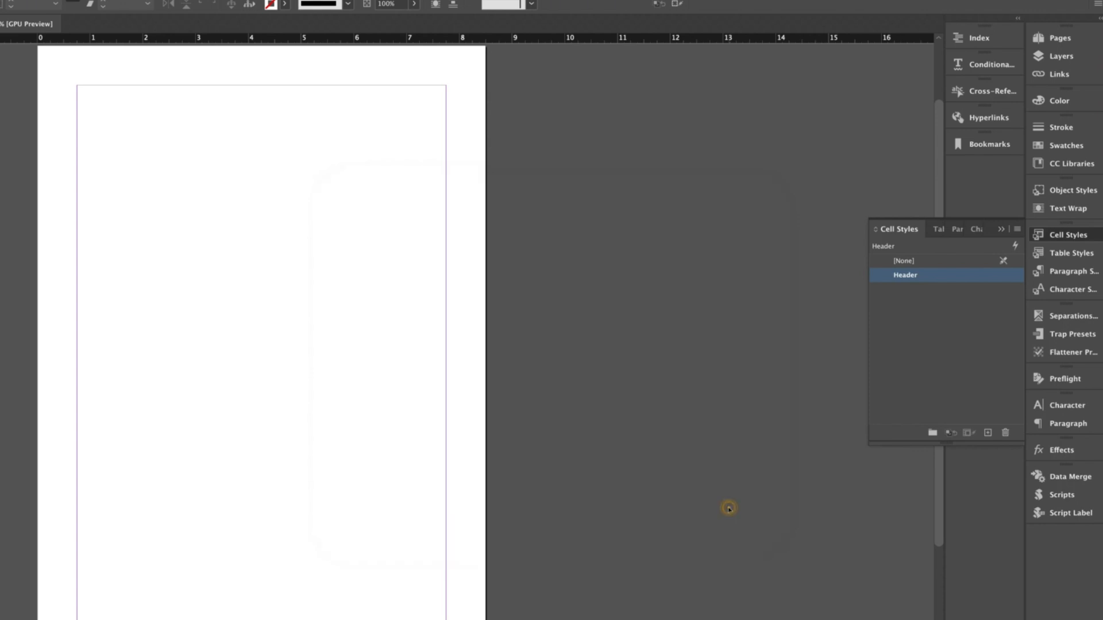
Step: Create a cell style named "body" based on [None] and assign the body text paragraph style to it
{"action": "left_click", "coordinate": [988, 434]}
{"action": "double_click", "coordinate": [908, 290]}
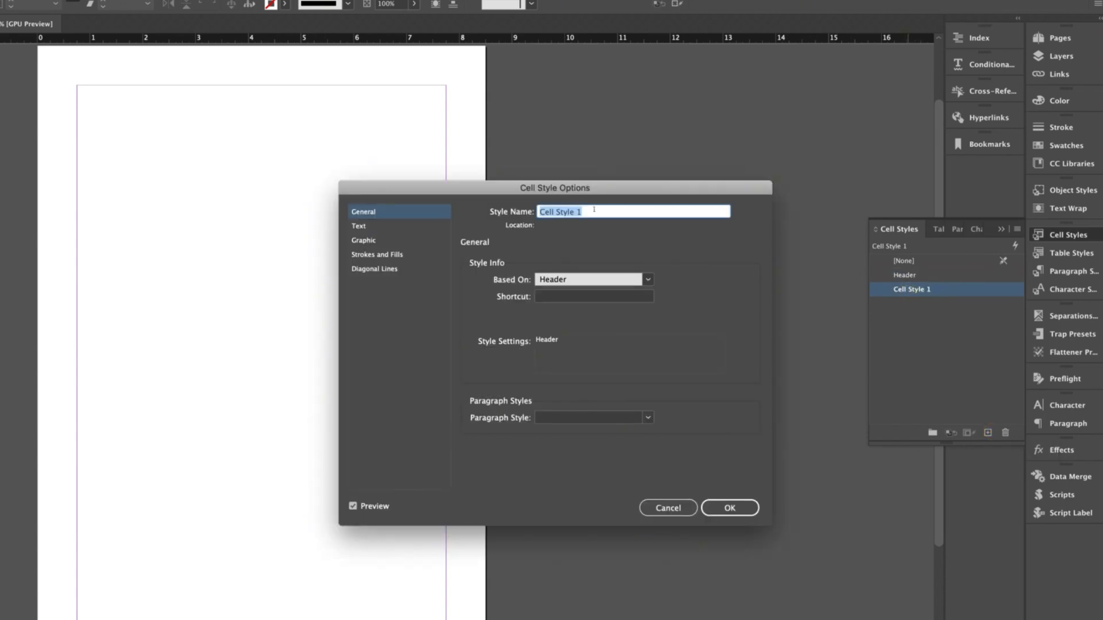
{"action": "type", "text": "body"}
{"action": "left_click", "coordinate": [647, 279]}
{"action": "left_click", "coordinate": [575, 292]}
{"action": "left_click", "coordinate": [648, 418]}
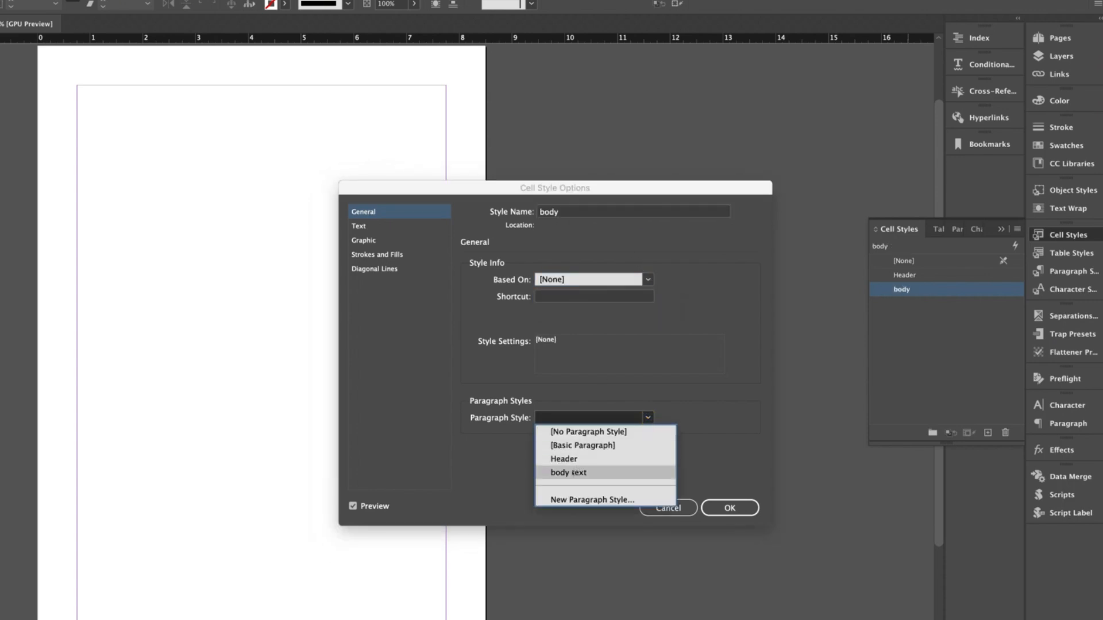
{"action": "left_click", "coordinate": [574, 472]}
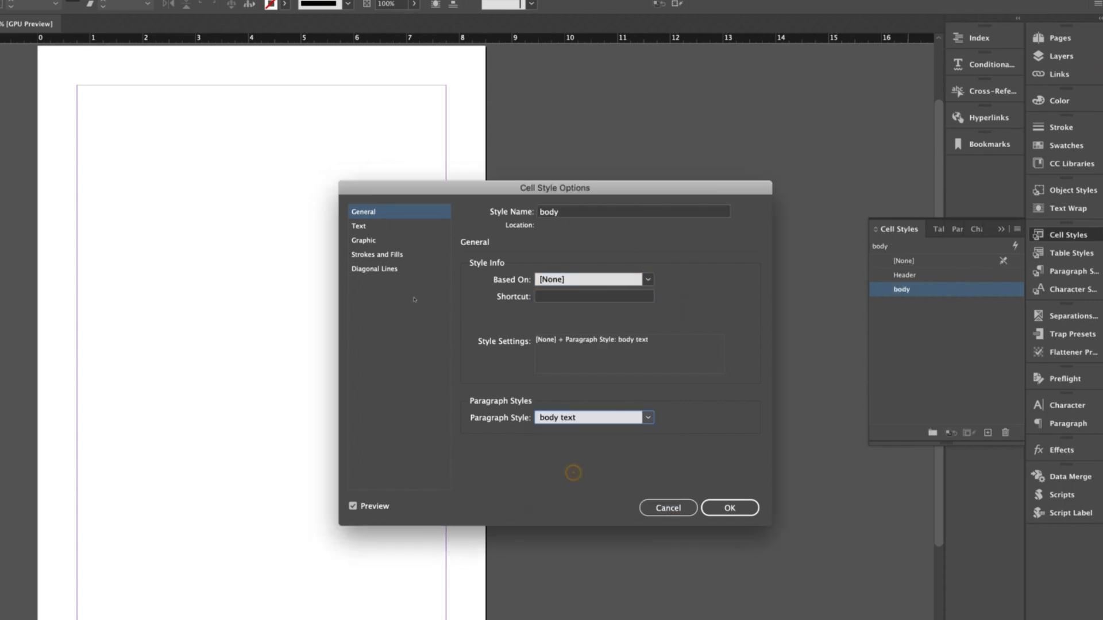
Step: Set the body cell style's top, bottom and left insets to 2 mm, its right inset to 0, and its vertical justification to Align Center
{"action": "left_click", "coordinate": [361, 227]}
{"action": "left_click", "coordinate": [529, 279]}
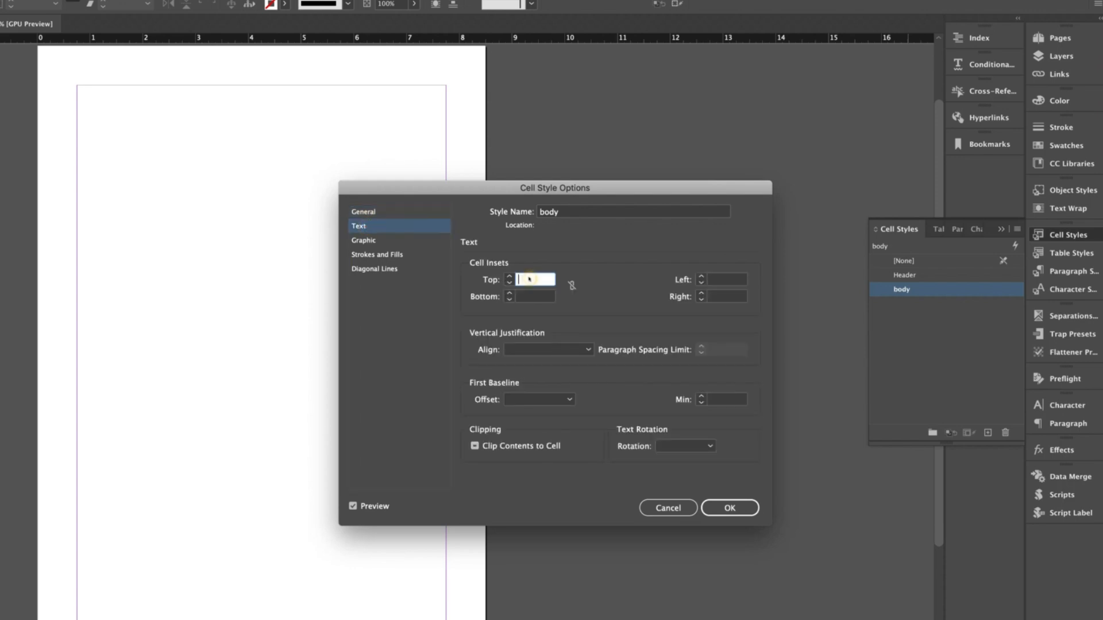
{"action": "type", "text": "2mm"}
{"action": "key", "text": "Tab"}
{"action": "left_click", "coordinate": [572, 285]}
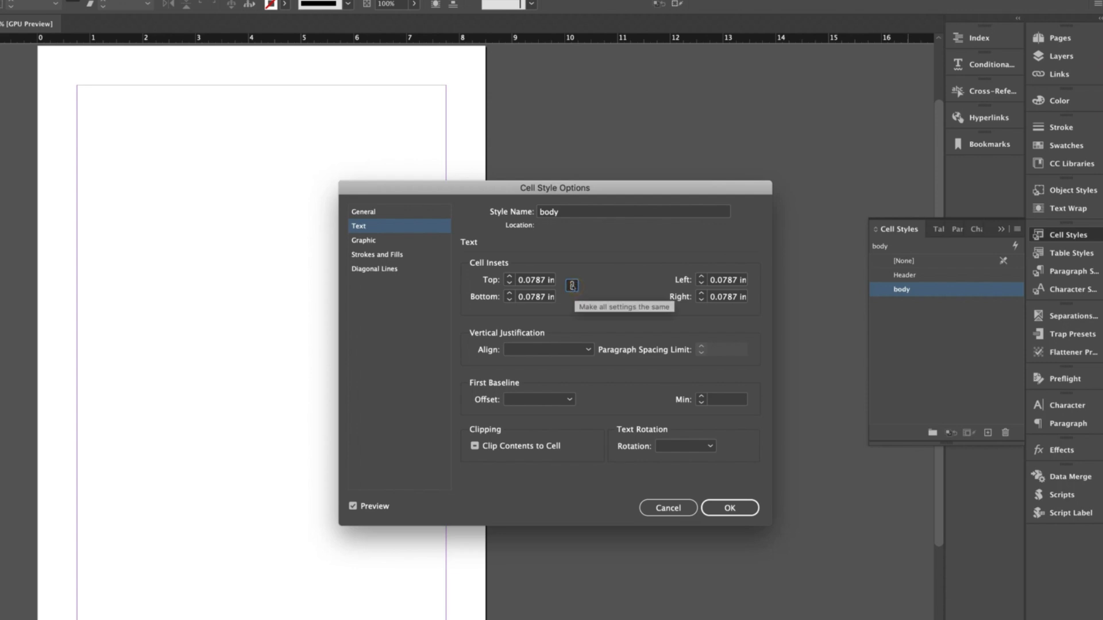
{"action": "left_click", "coordinate": [725, 299]}
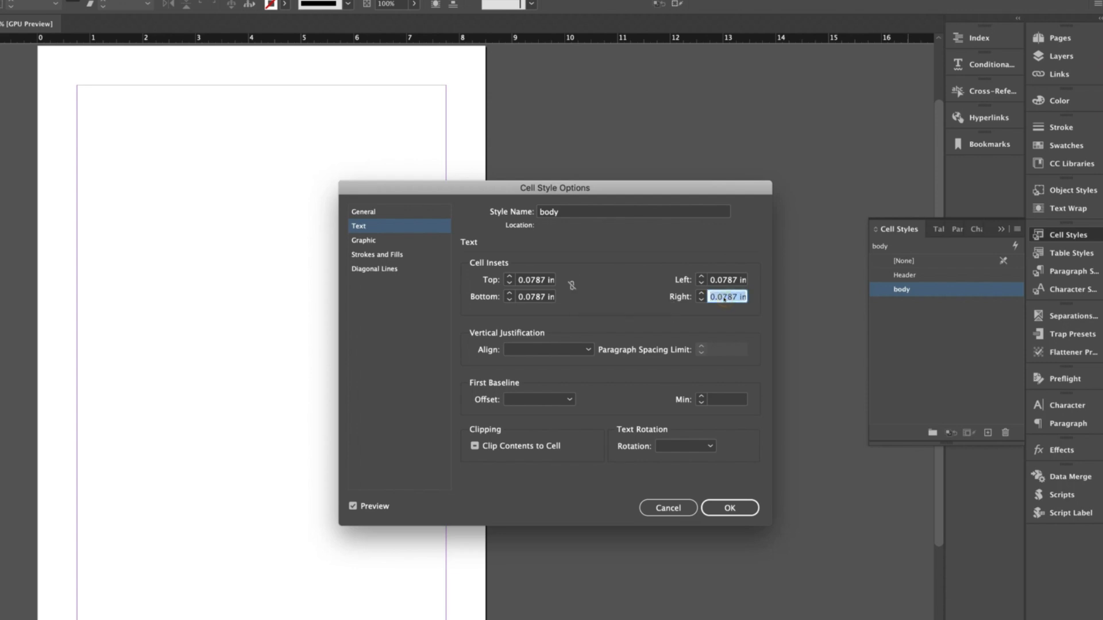
{"action": "type", "text": "0"}
{"action": "key", "text": "Tab"}
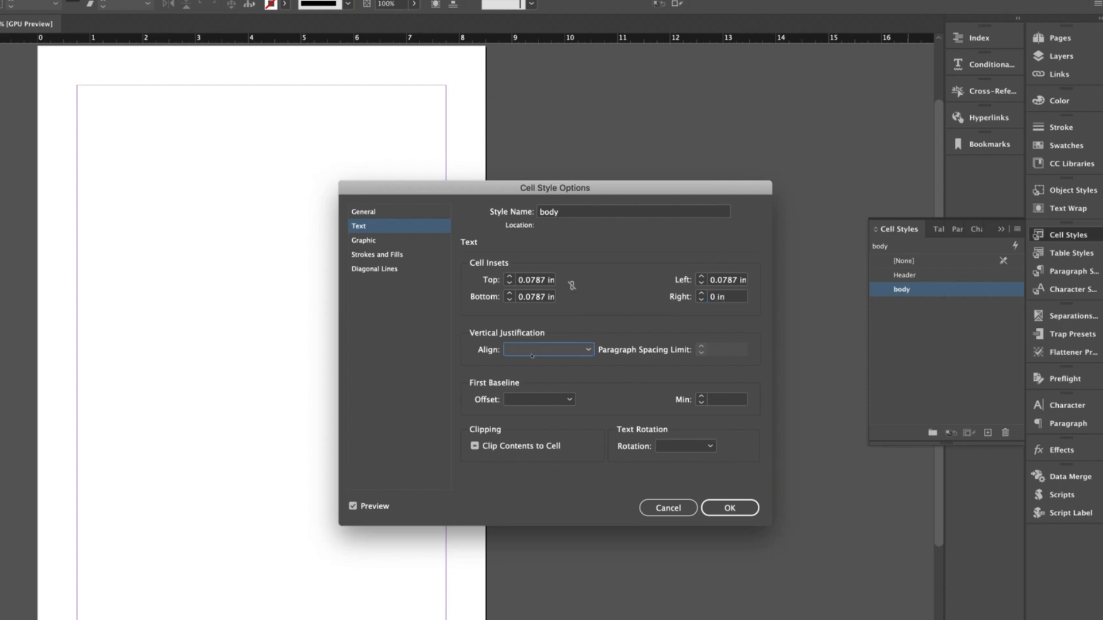
{"action": "left_click", "coordinate": [536, 356]}
{"action": "left_click", "coordinate": [534, 375]}
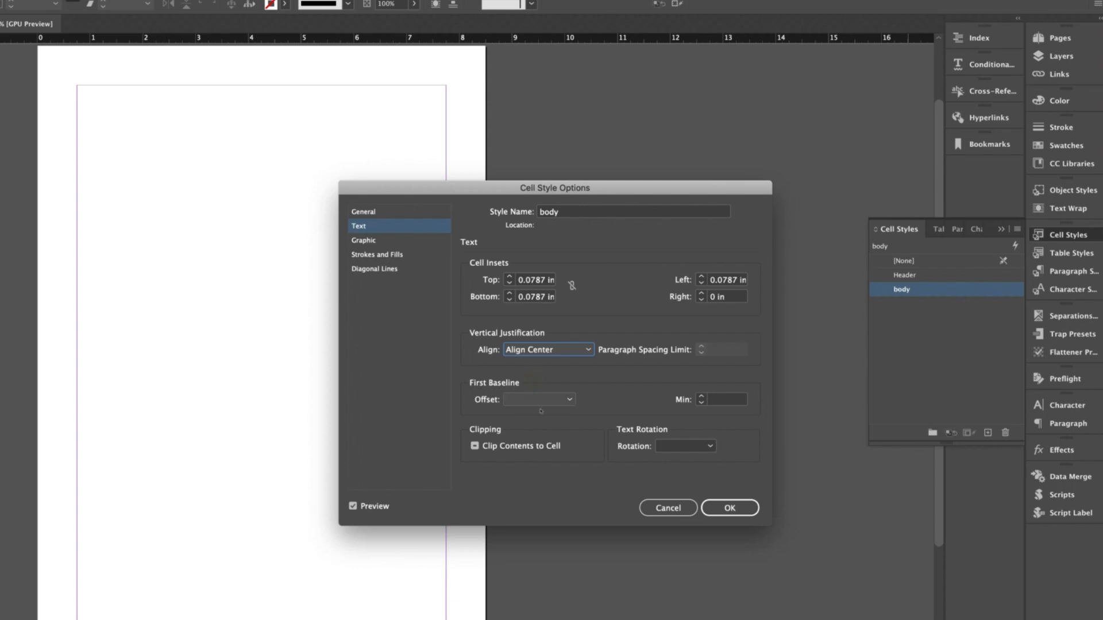
Step: Give the body cell style a 0.5 pt Solid stroke in C=100 M=0 Y=0 K=0 at 100% tint
{"action": "left_click", "coordinate": [382, 255]}
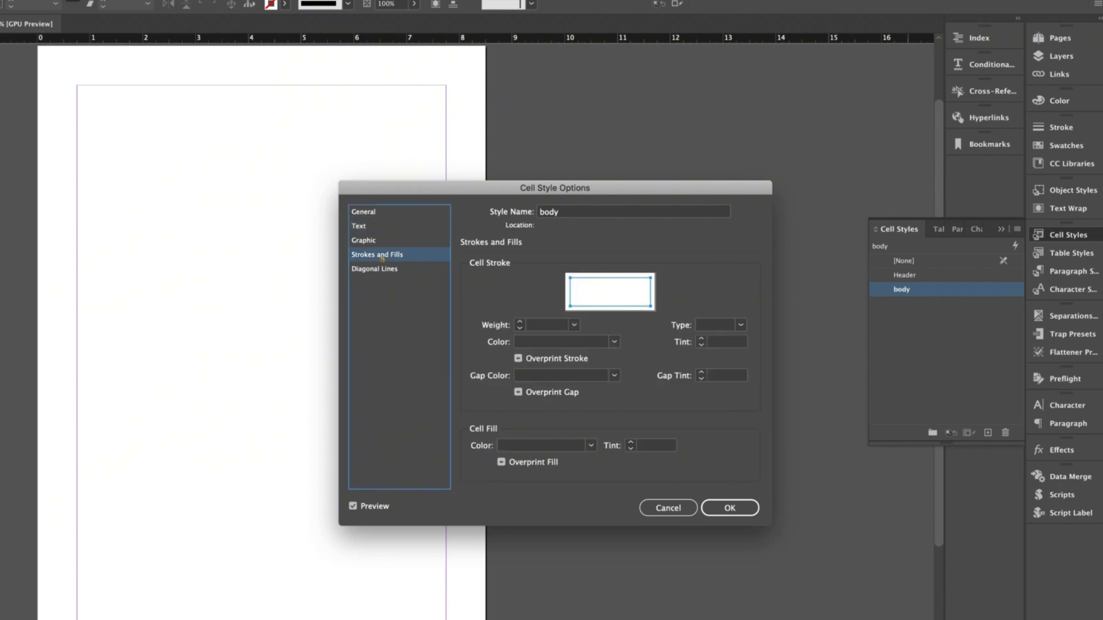
{"action": "left_click", "coordinate": [574, 325]}
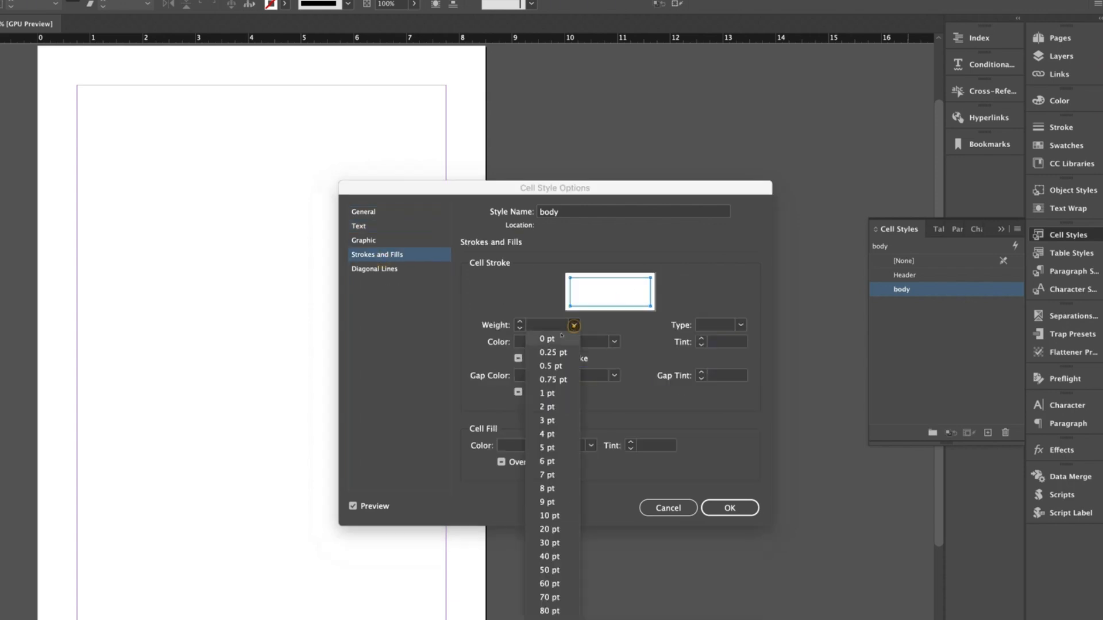
{"action": "left_click", "coordinate": [549, 340]}
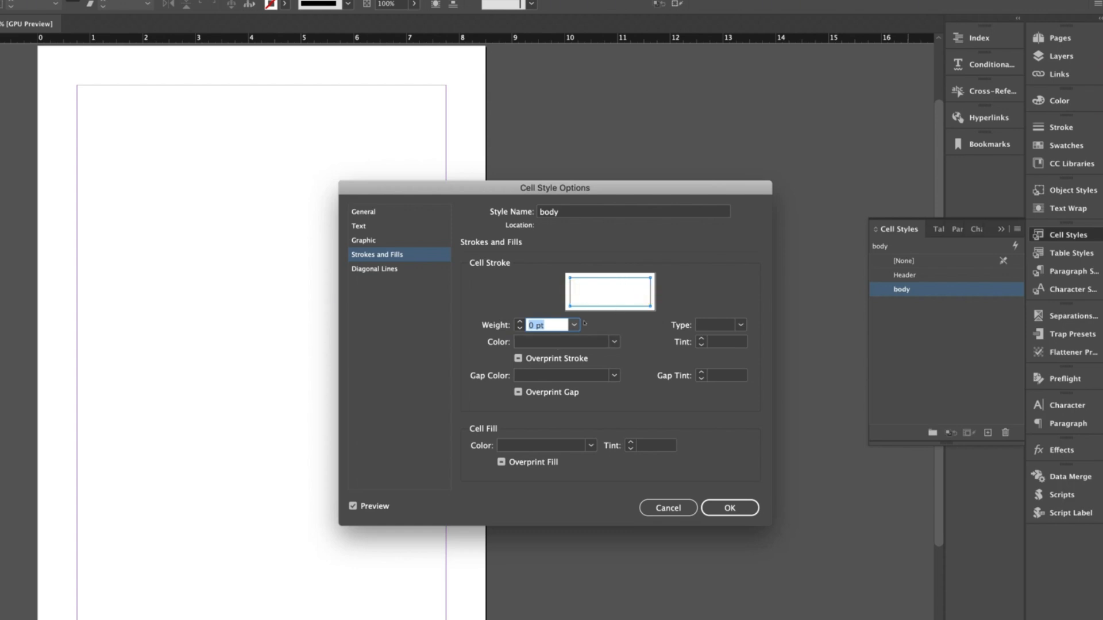
{"action": "left_click", "coordinate": [575, 325]}
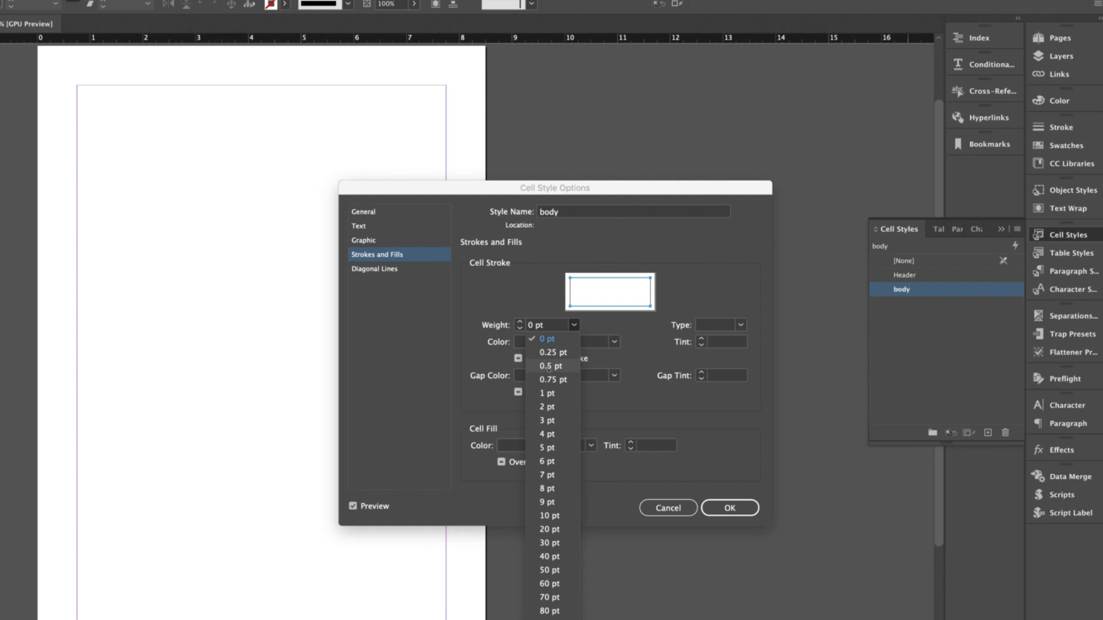
{"action": "left_click", "coordinate": [548, 366]}
{"action": "left_click", "coordinate": [615, 342]}
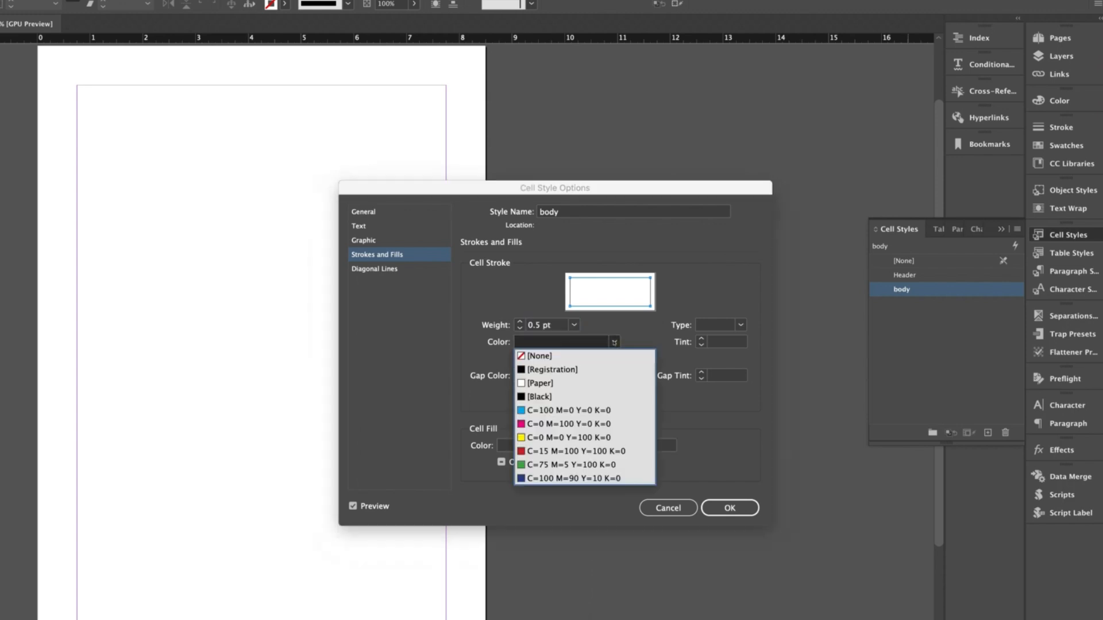
{"action": "left_click", "coordinate": [548, 410]}
{"action": "left_click", "coordinate": [730, 325]}
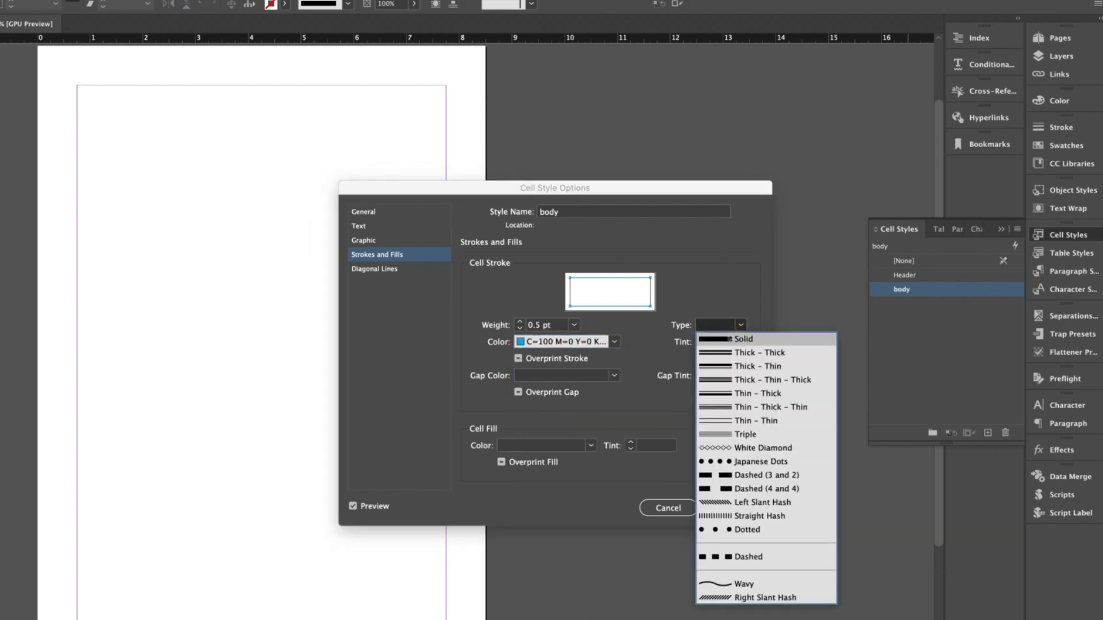
{"action": "left_click", "coordinate": [730, 339]}
{"action": "left_click", "coordinate": [725, 342]}
{"action": "type", "text": "100"}
{"action": "key", "text": "Tab"}
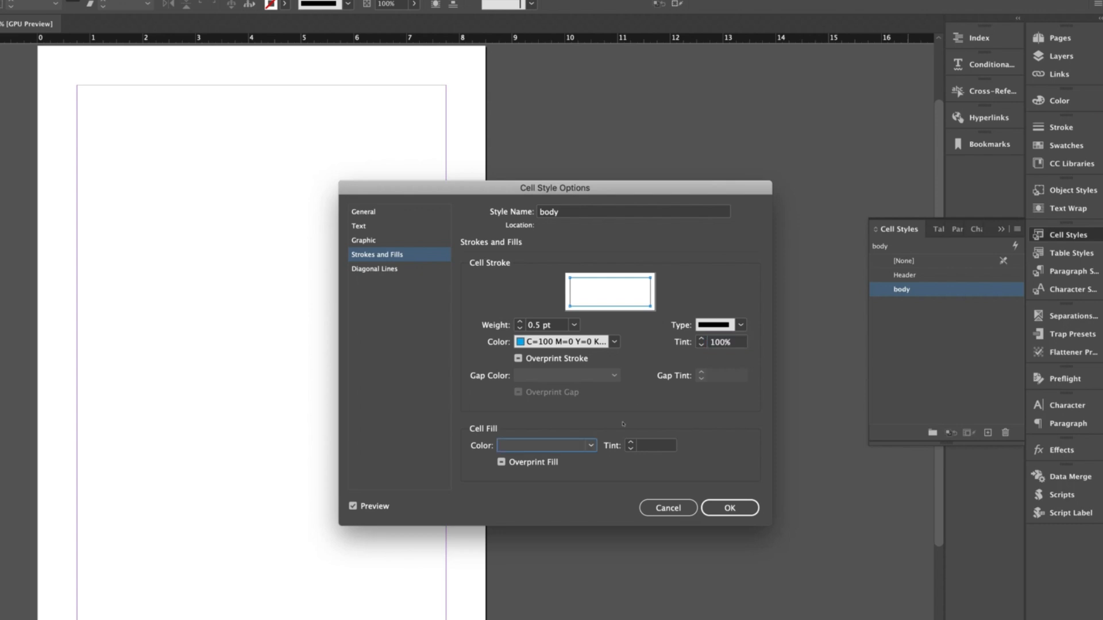
Step: Fill the body cell style with C=100 M=0 Y=0 K=0 at 10% tint and accept the settings
{"action": "left_click", "coordinate": [550, 448]}
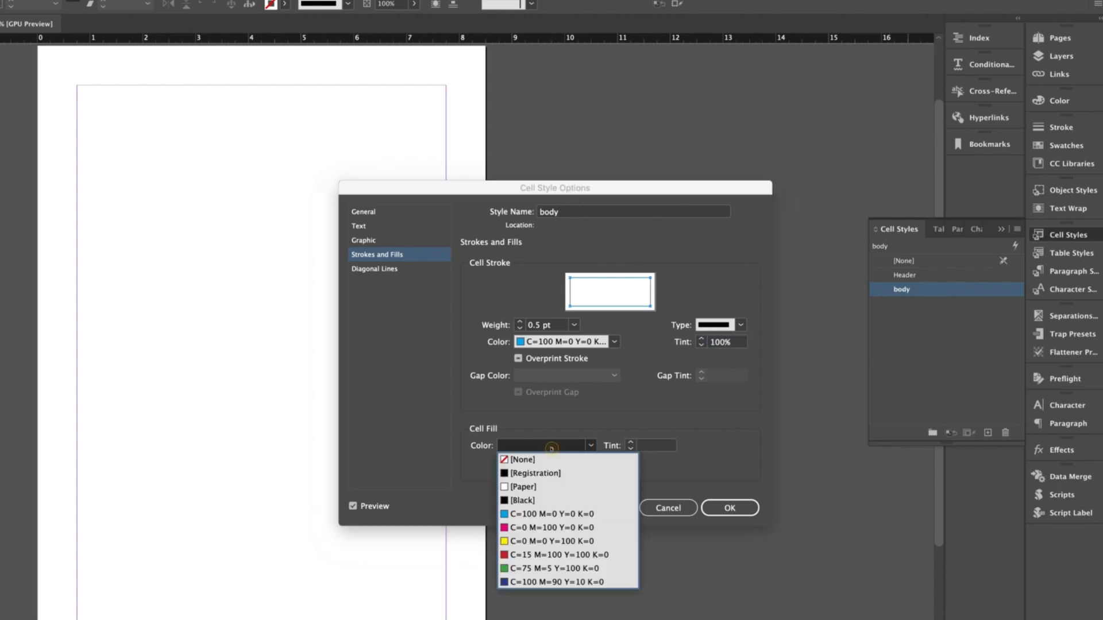
{"action": "left_click", "coordinate": [534, 514]}
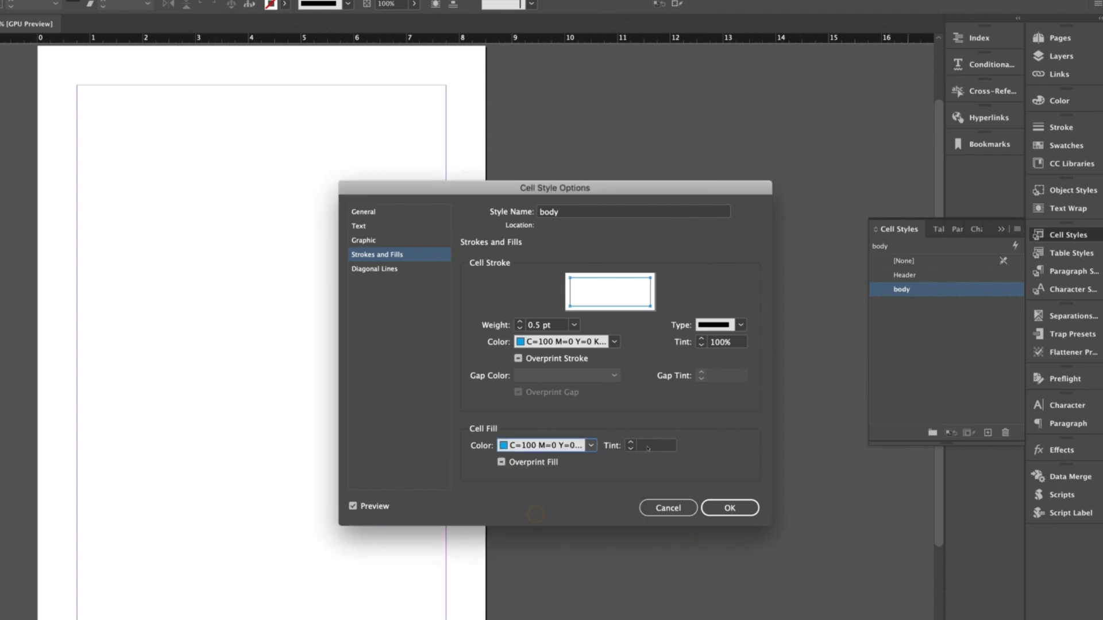
{"action": "left_click", "coordinate": [649, 446]}
{"action": "type", "text": "1"}
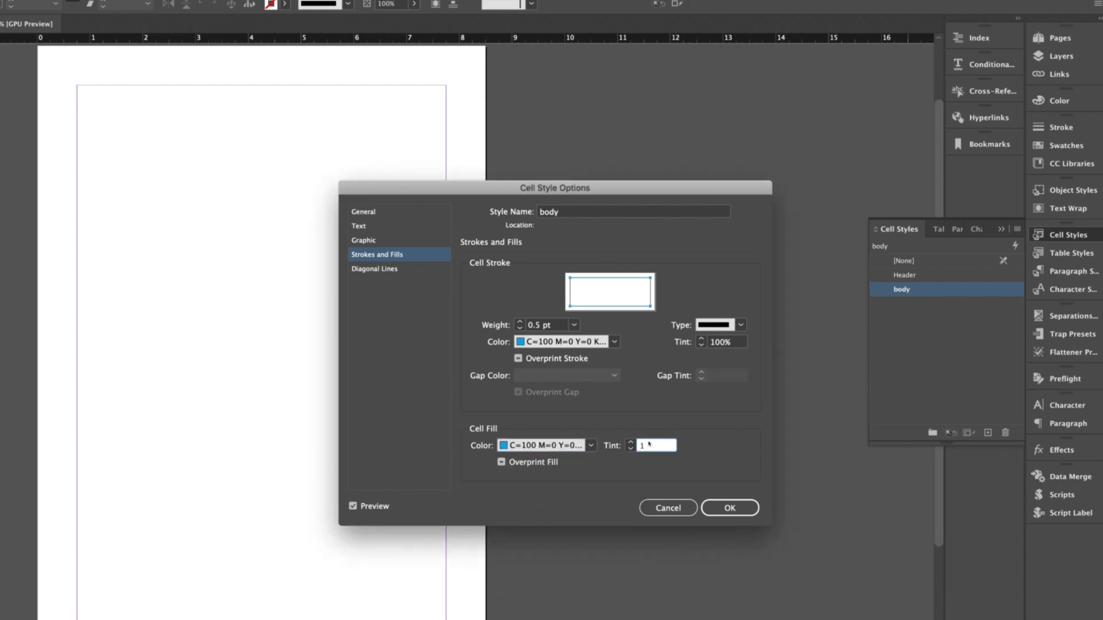
{"action": "type", "text": "0"}
{"action": "key", "text": "Tab"}
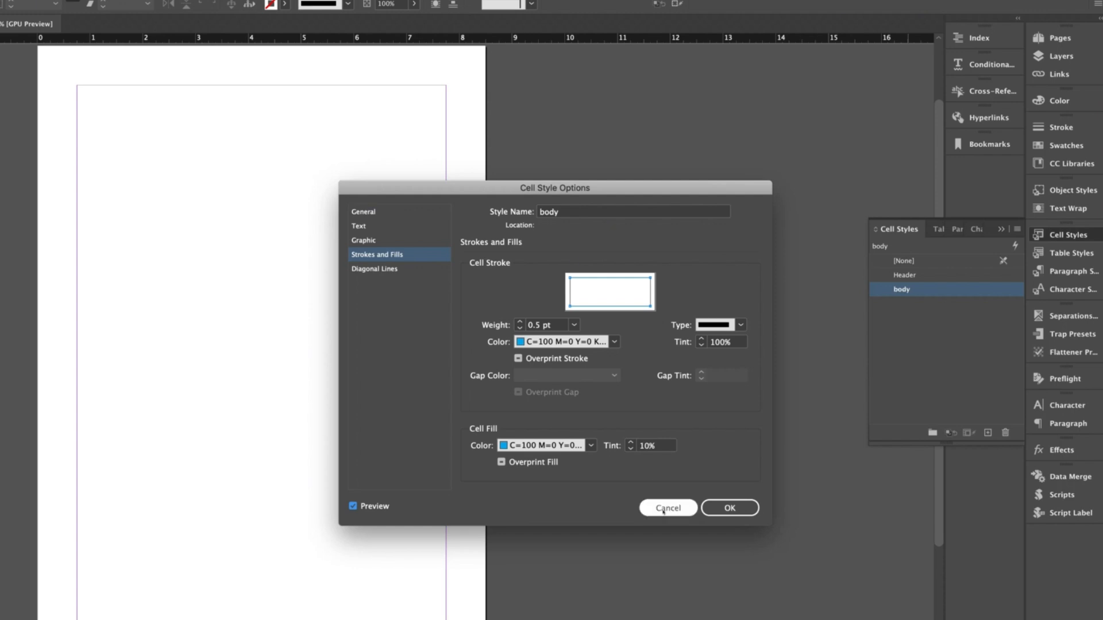
{"action": "left_click", "coordinate": [747, 510]}
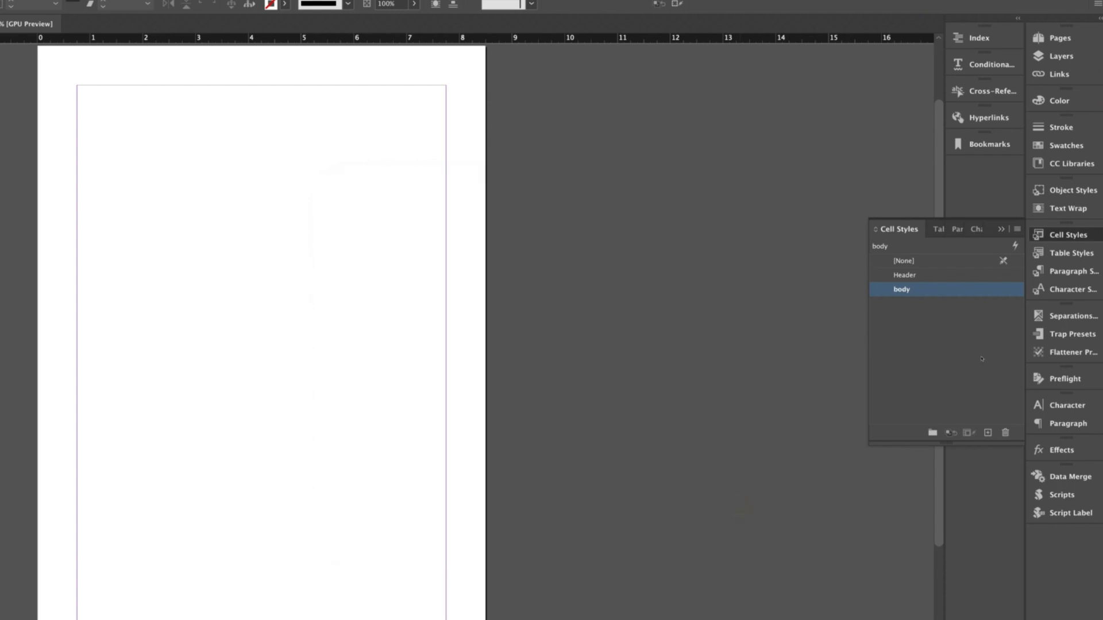
Step: Create a new table style and open its options, moving the dialog clear of the style list
{"action": "left_click", "coordinate": [1067, 235]}
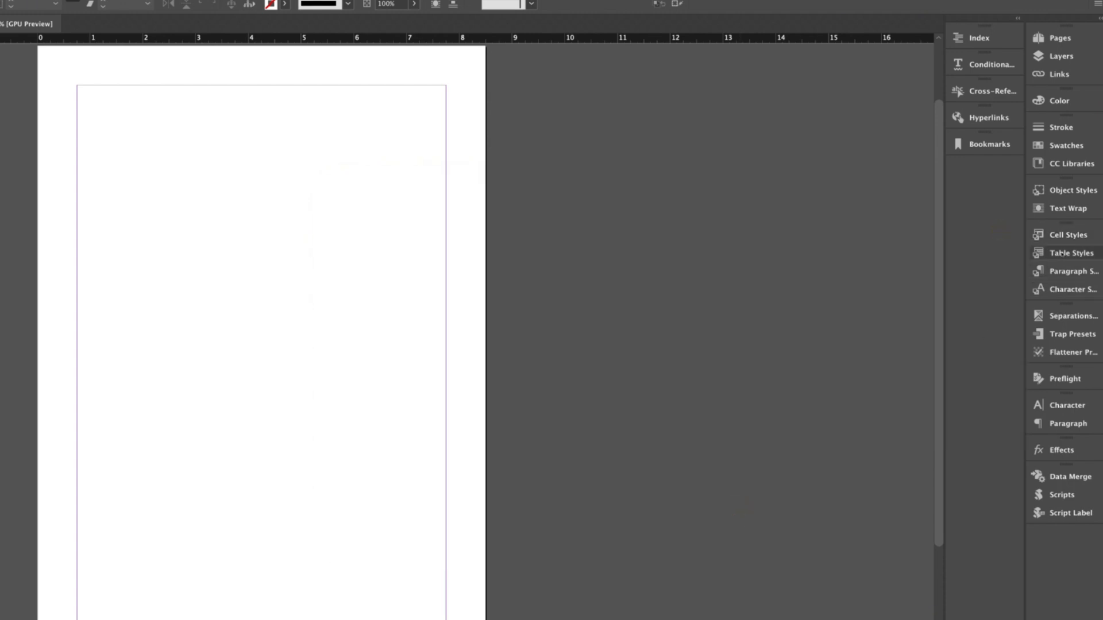
{"action": "left_click", "coordinate": [1062, 254]}
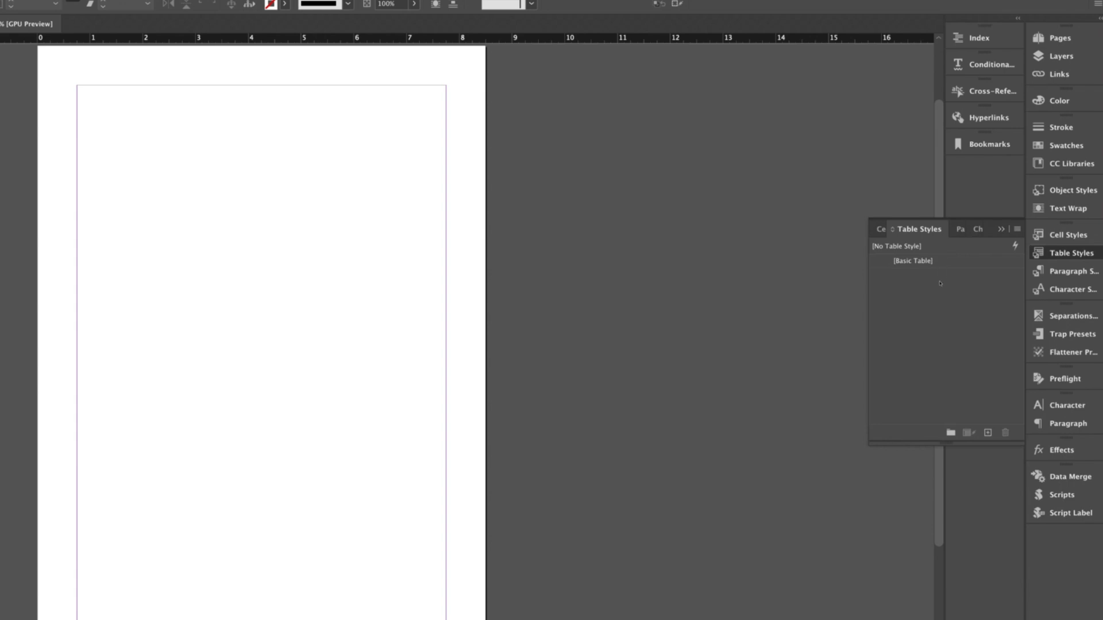
{"action": "left_click", "coordinate": [987, 433]}
{"action": "double_click", "coordinate": [903, 275]}
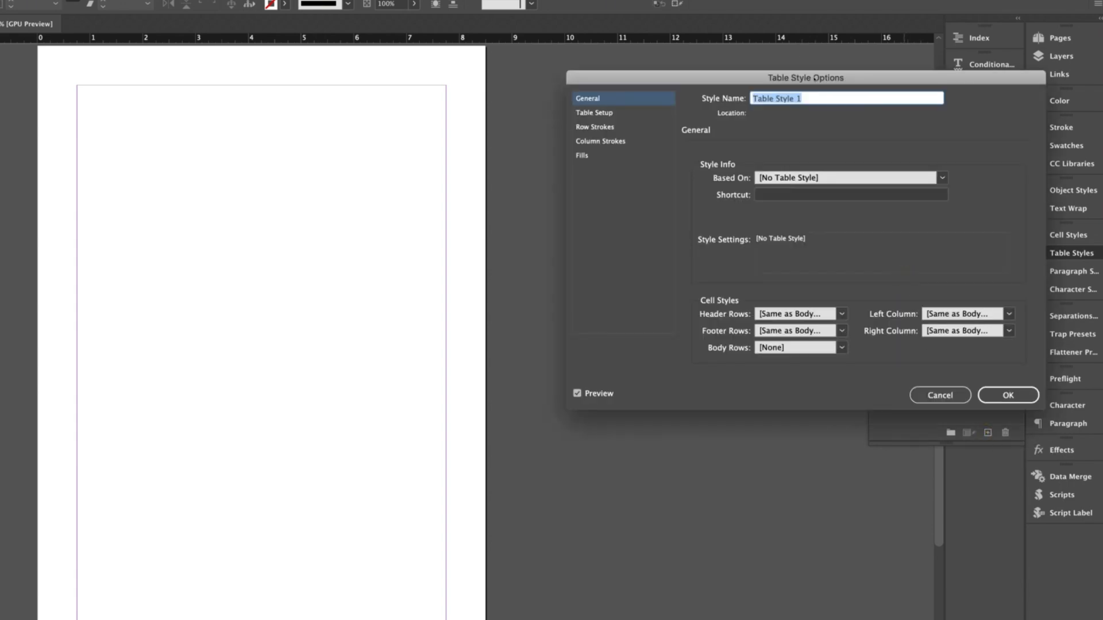
{"action": "left_click_drag", "start_coordinate": [729, 88], "coordinate": [377, 95]}
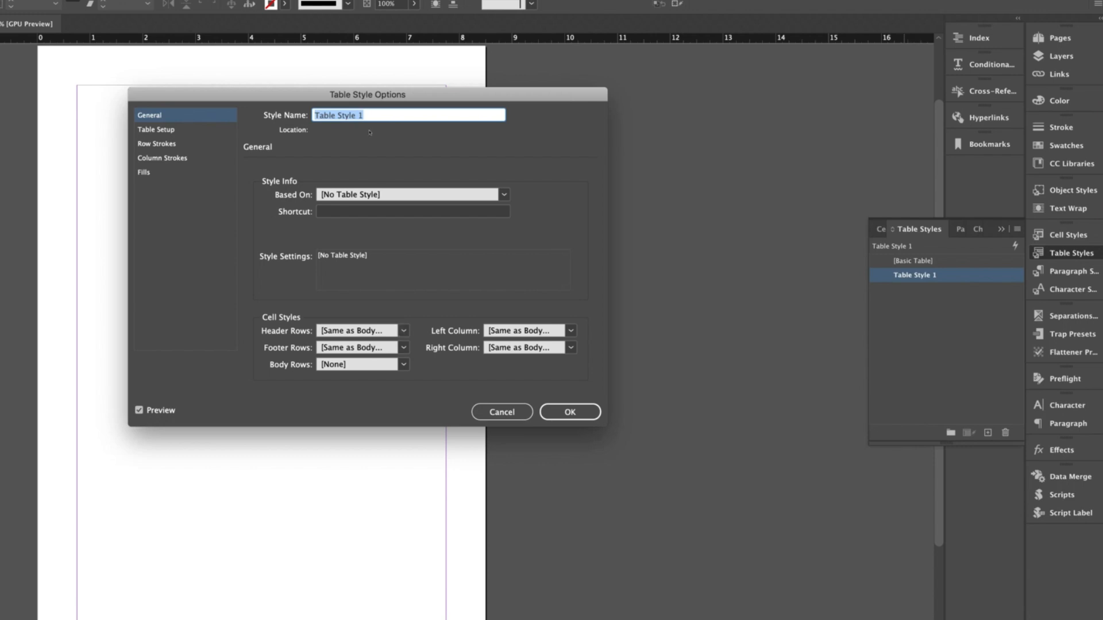
Step: Assign the Header cell style to the table style's header rows and the body cell style to its footer and body rows
{"action": "left_click", "coordinate": [404, 331]}
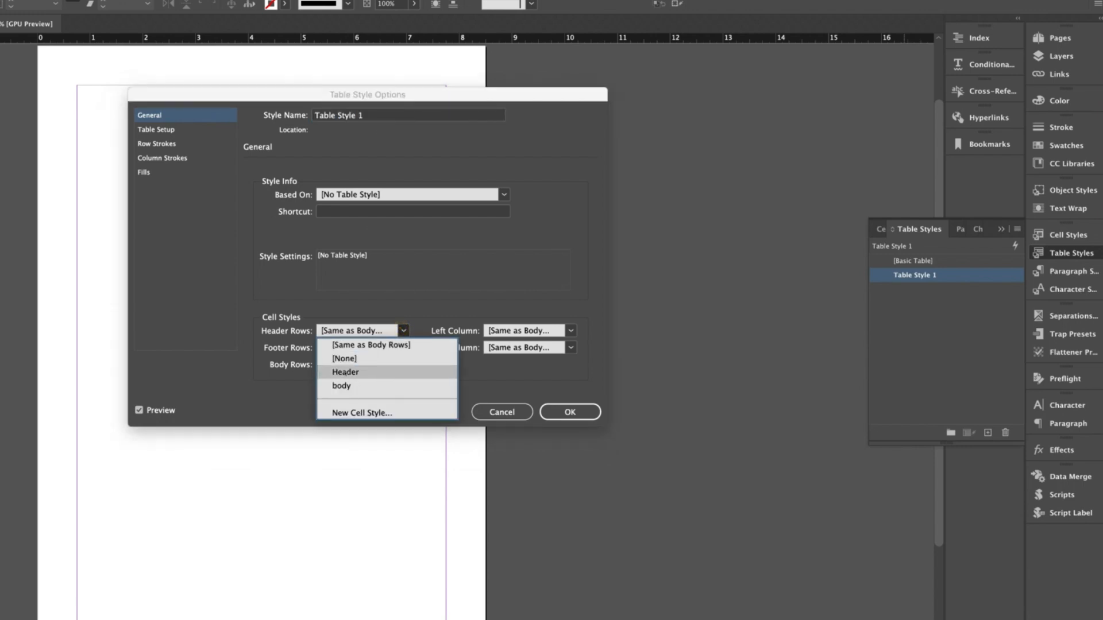
{"action": "left_click", "coordinate": [344, 372]}
{"action": "left_click", "coordinate": [403, 348]}
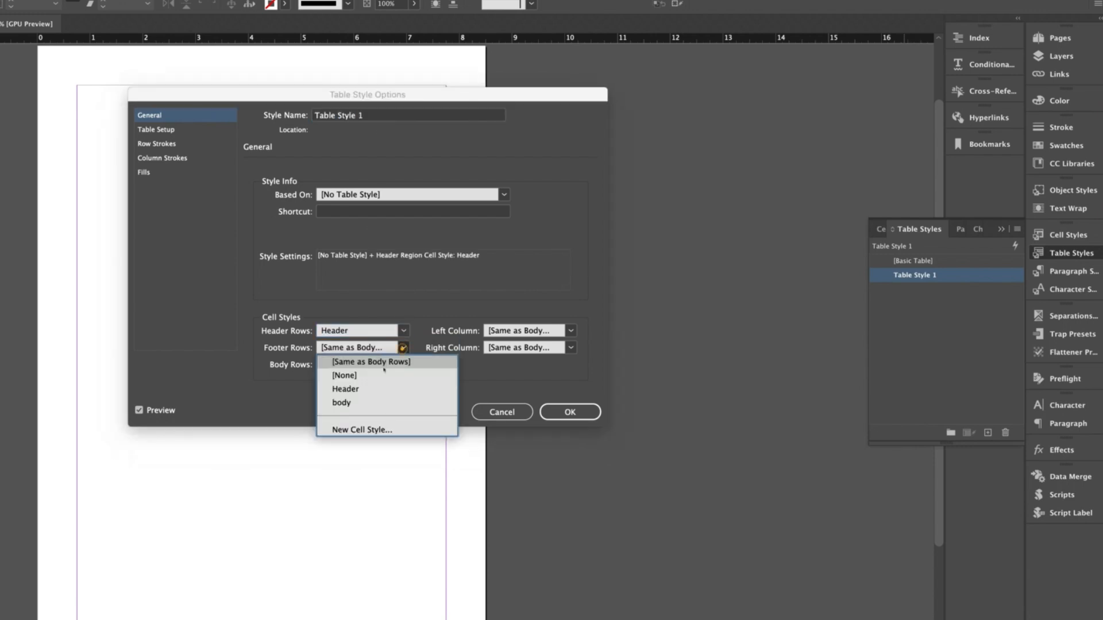
{"action": "left_click", "coordinate": [342, 403]}
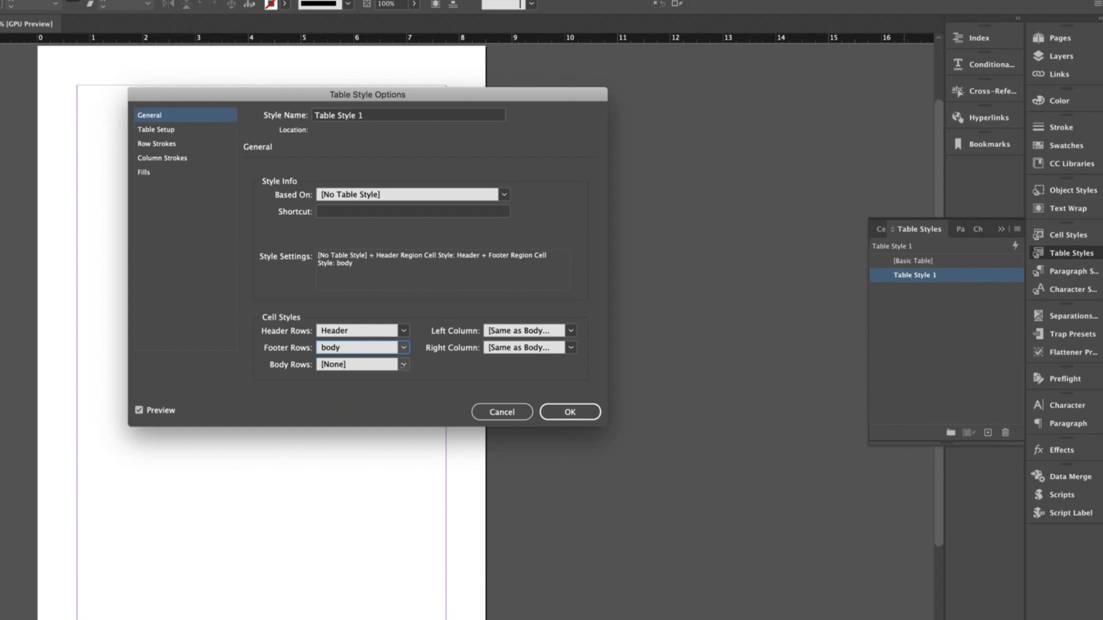
{"action": "left_click", "coordinate": [404, 364]}
{"action": "left_click", "coordinate": [341, 406]}
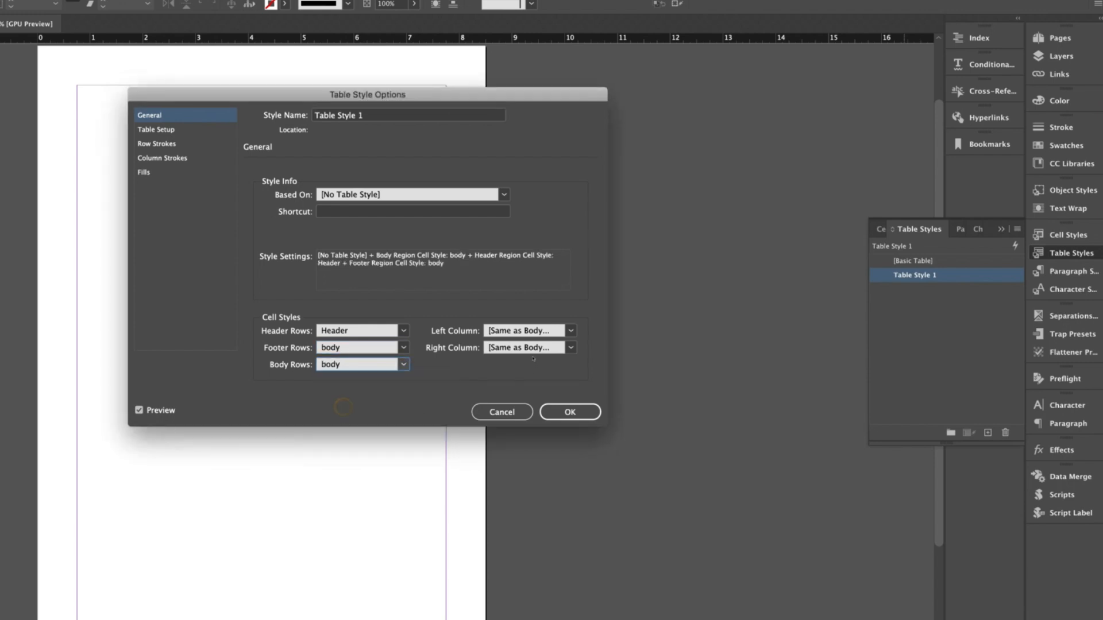
Step: Assign the body cell style to the table style's left and right columns and accept the settings
{"action": "left_click", "coordinate": [571, 331]}
{"action": "left_click", "coordinate": [509, 386]}
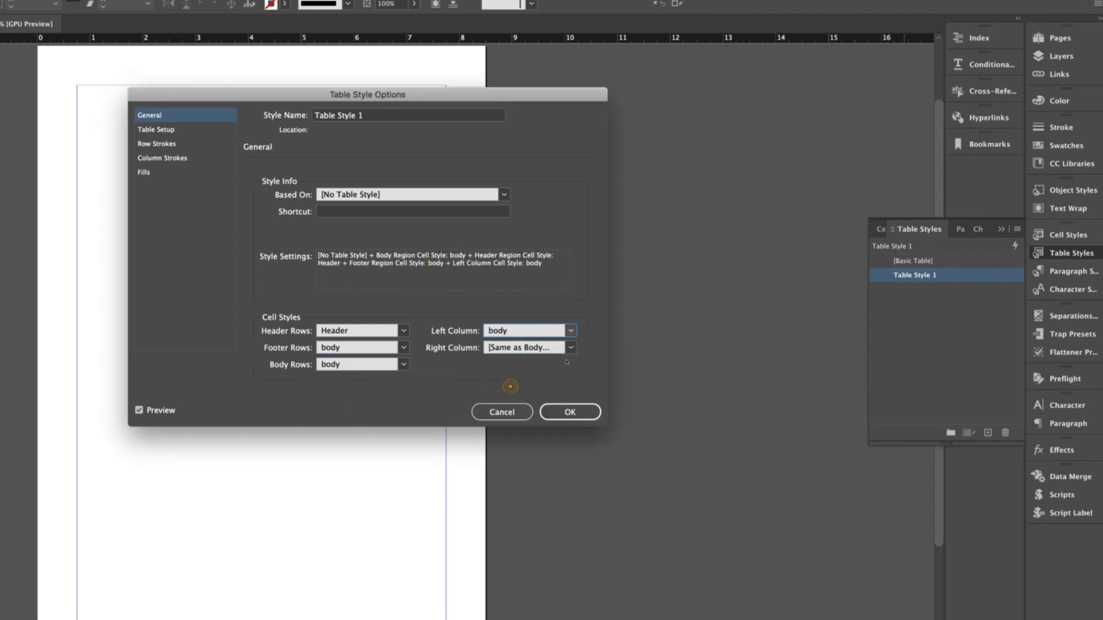
{"action": "left_click", "coordinate": [570, 347]}
{"action": "left_click", "coordinate": [506, 403]}
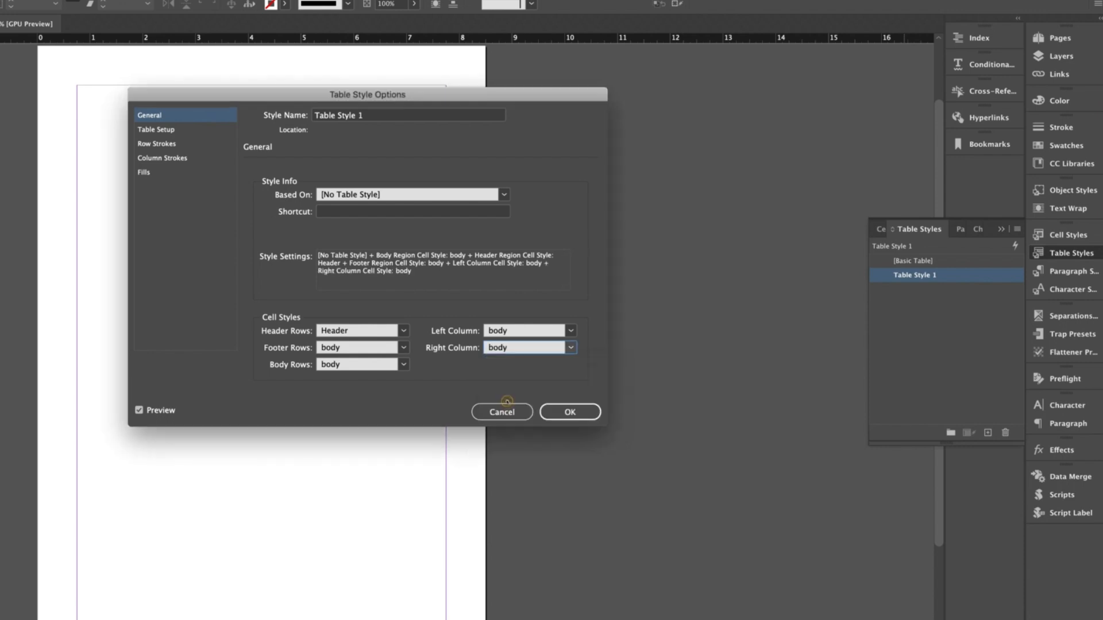
{"action": "left_click", "coordinate": [554, 416]}
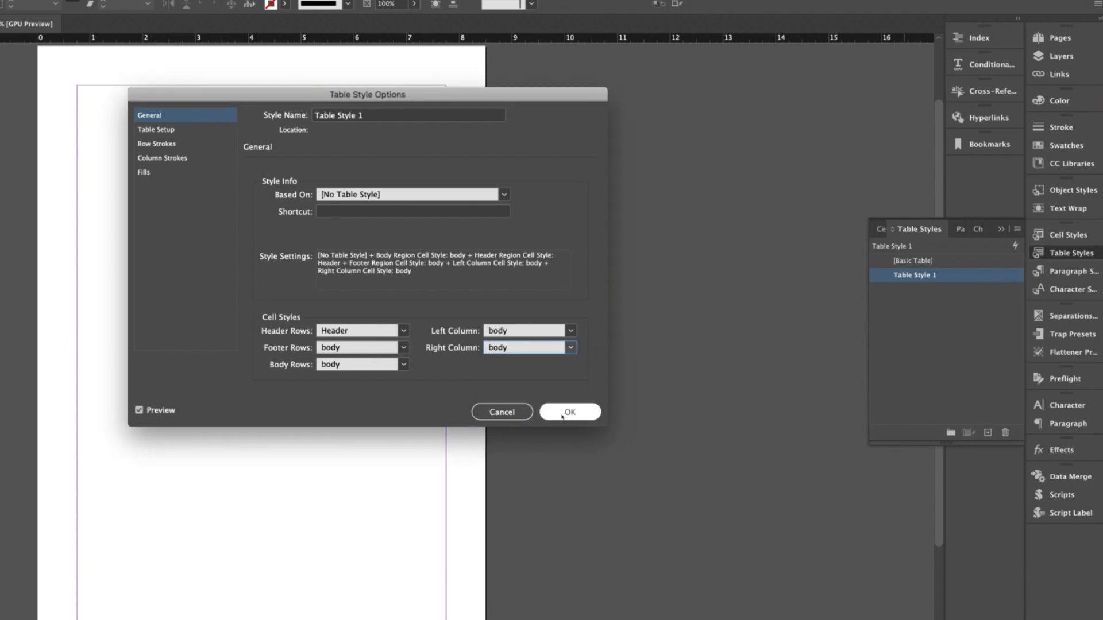
{"action": "left_click", "coordinate": [567, 413]}
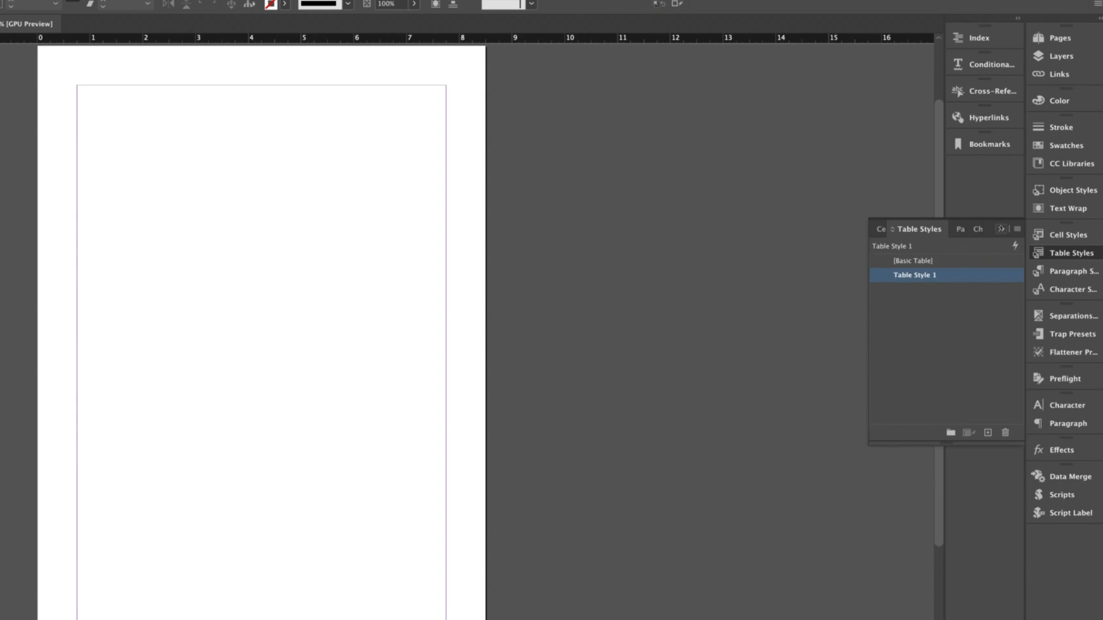
{"action": "left_click", "coordinate": [1002, 229]}
{"action": "left_click", "coordinate": [728, 318]}
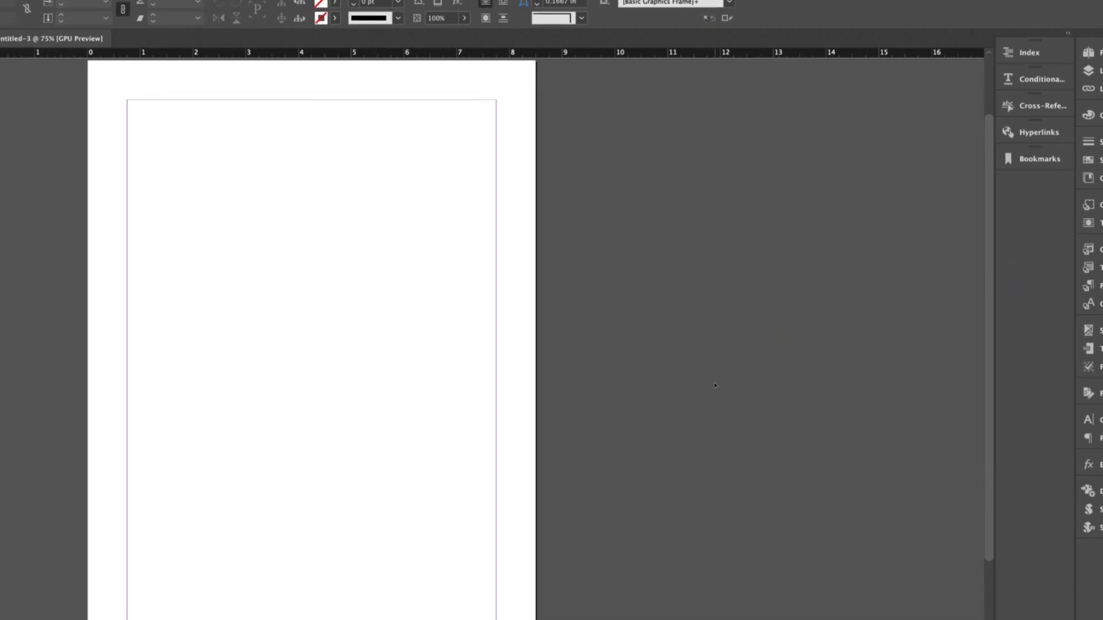
Step: Open FS 2025.xlsx from the Documents folder for placing, with Show Import Options enabled
{"action": "left_click", "coordinate": [279, 291]}
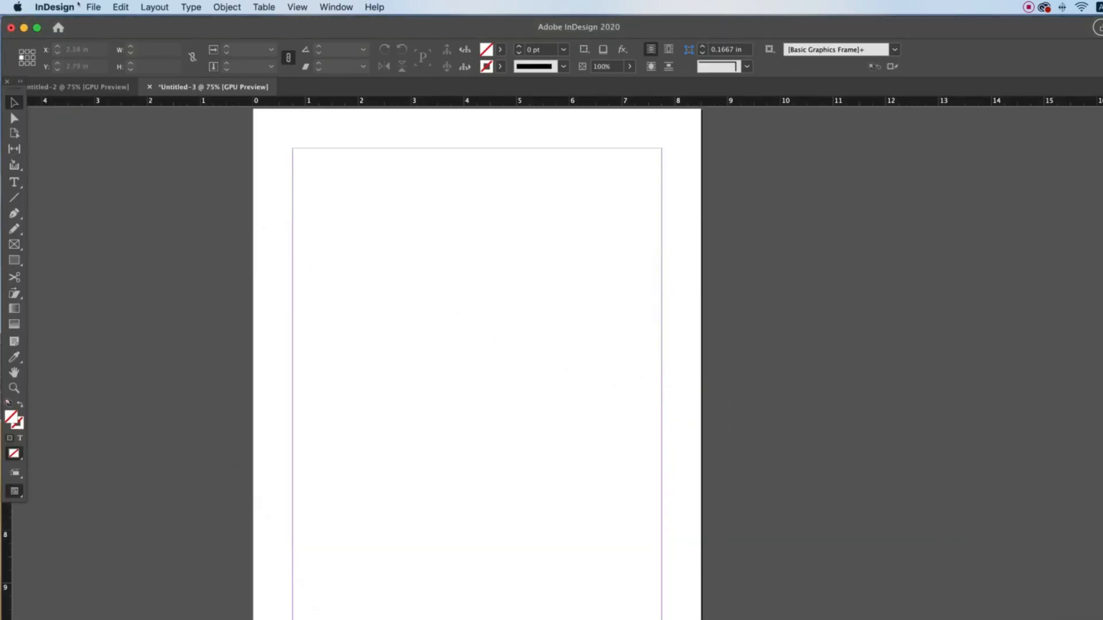
{"action": "left_click", "coordinate": [94, 7]}
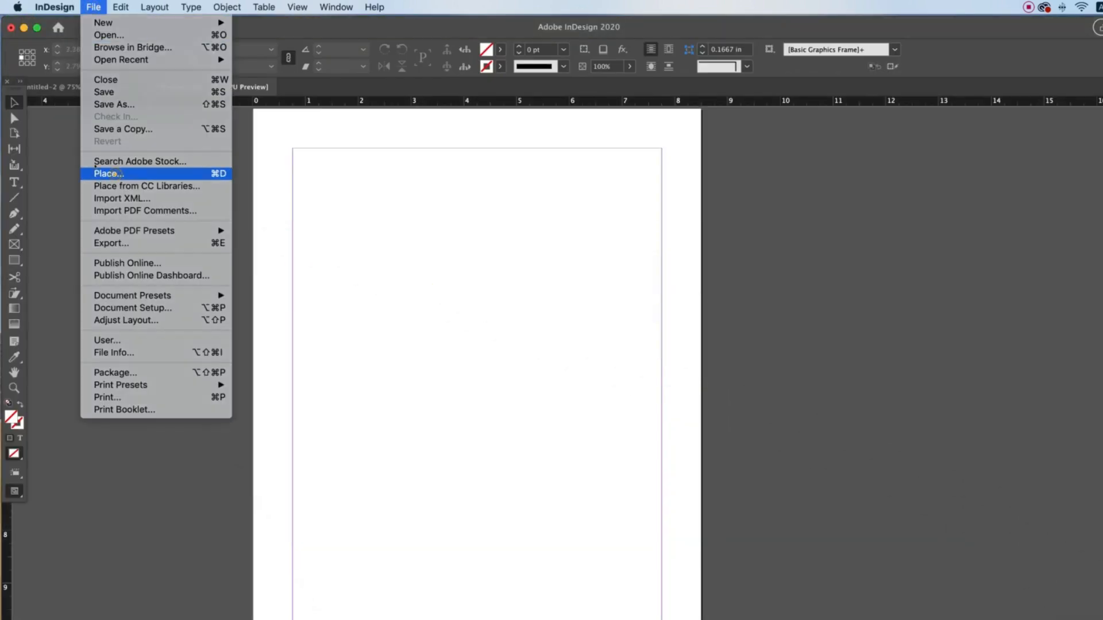
{"action": "left_click", "coordinate": [115, 174]}
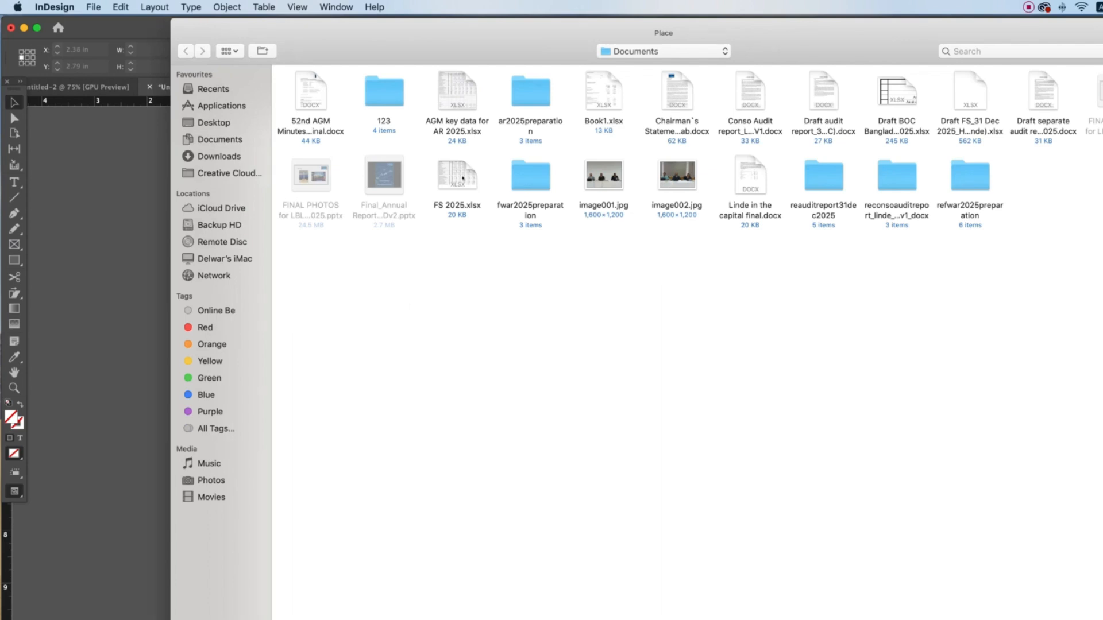
{"action": "left_click", "coordinate": [462, 176]}
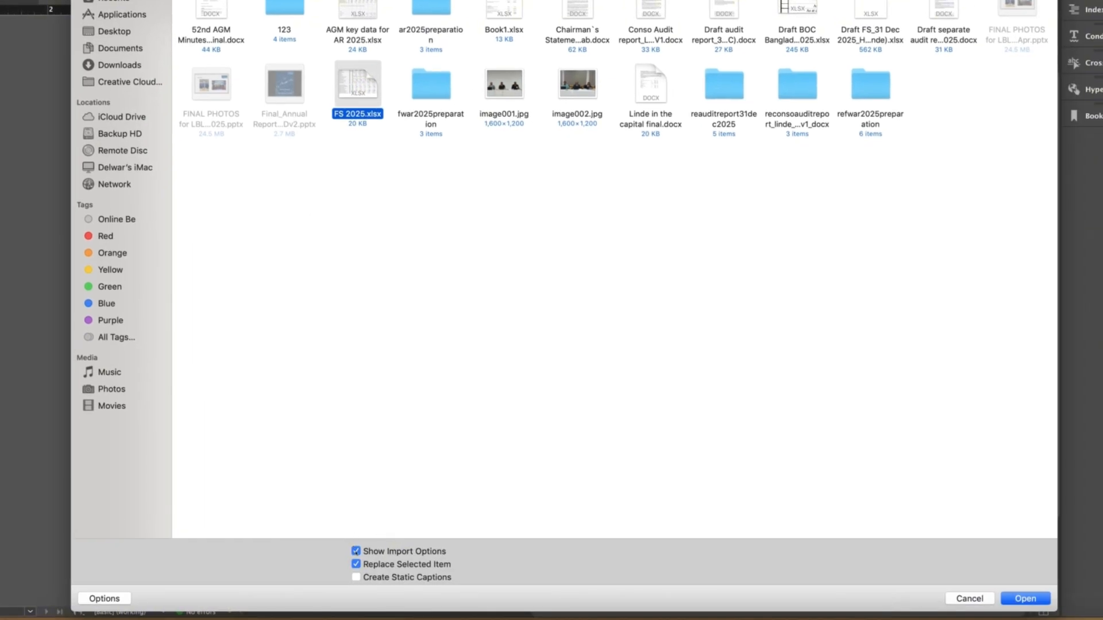
{"action": "left_click", "coordinate": [1023, 599]}
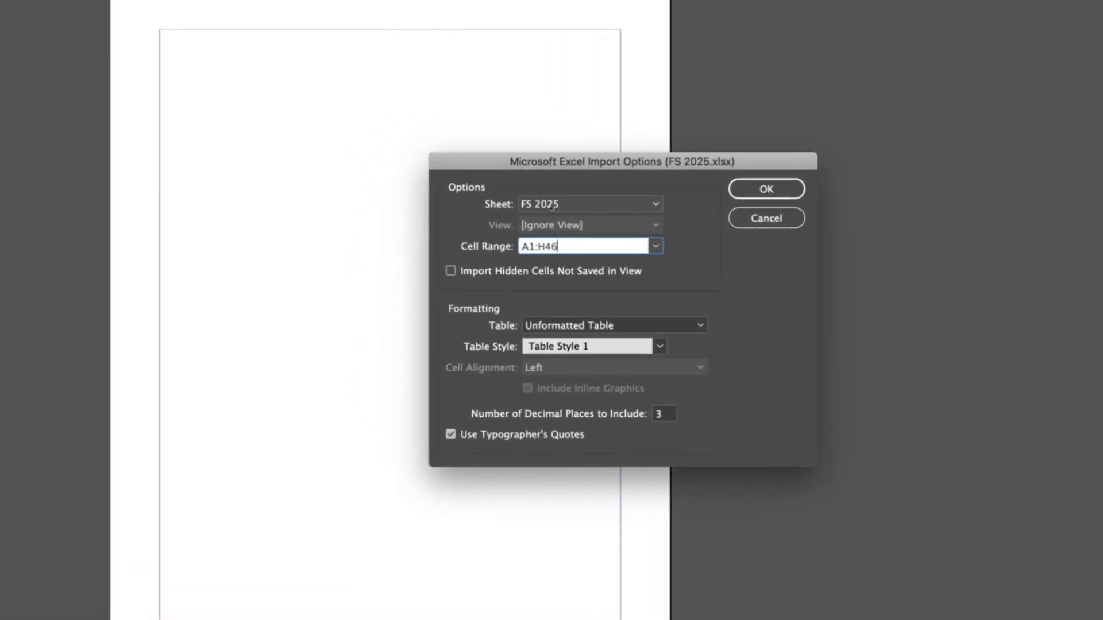
Step: Choose the FS 2025 sheet for import and set its cell range to A1:H26
{"action": "left_click", "coordinate": [550, 206]}
{"action": "left_click", "coordinate": [554, 221]}
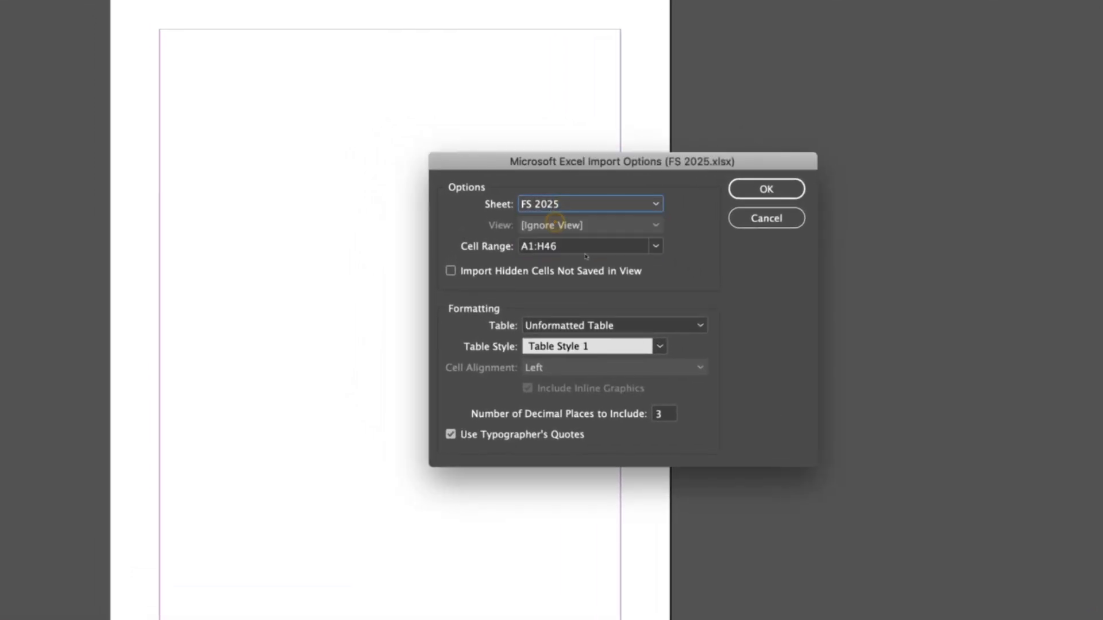
{"action": "left_click", "coordinate": [558, 249]}
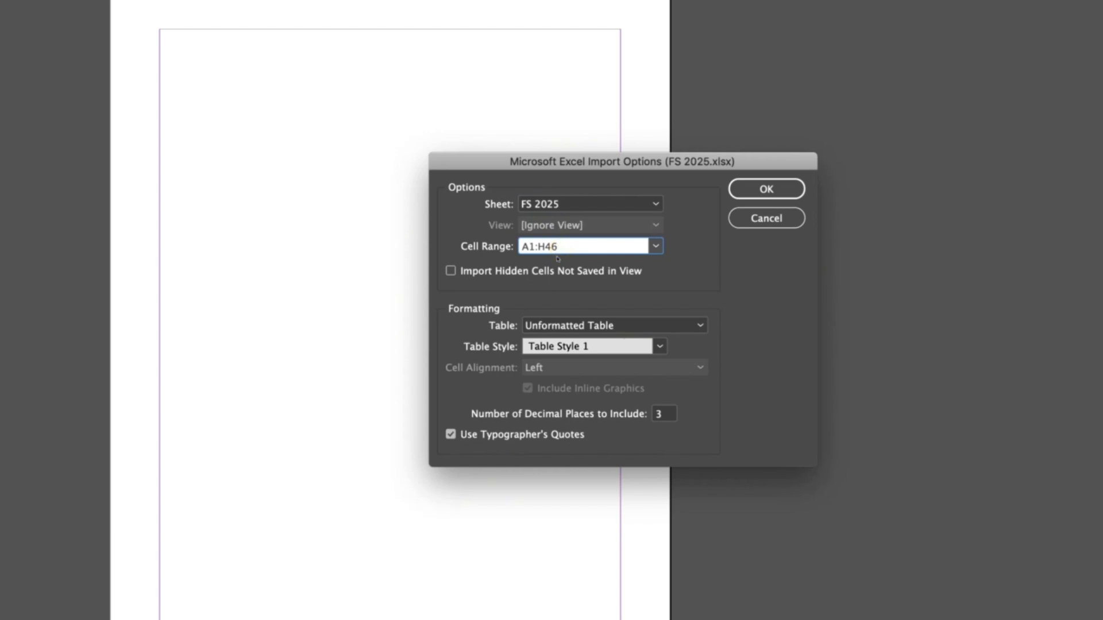
{"action": "key", "text": "BackSpace"}
{"action": "key", "text": "BackSpace"}
{"action": "type", "text": "26"}
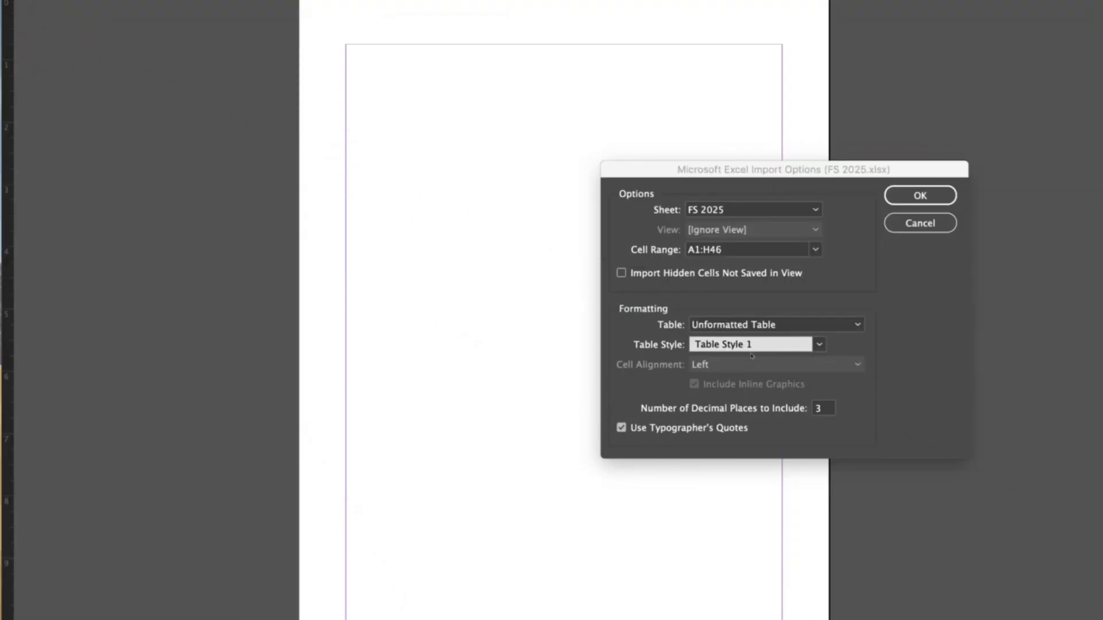
Step: Import the data as an Unformatted Table with Table Style 1 and accept the import options
{"action": "left_click", "coordinate": [782, 344]}
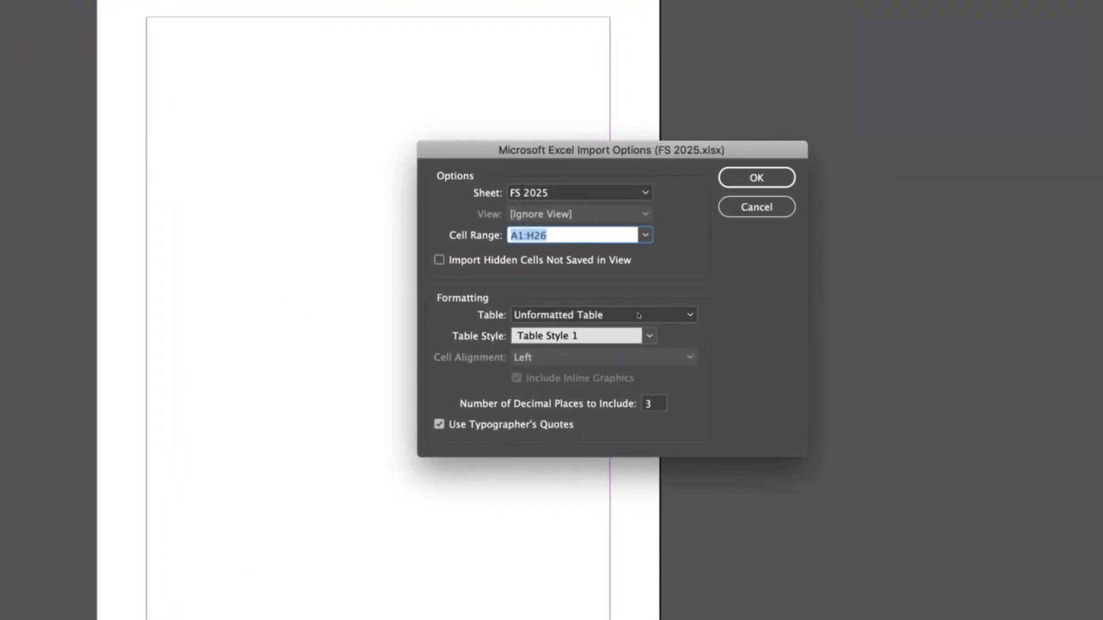
{"action": "left_click", "coordinate": [638, 316]}
{"action": "left_click", "coordinate": [580, 349]}
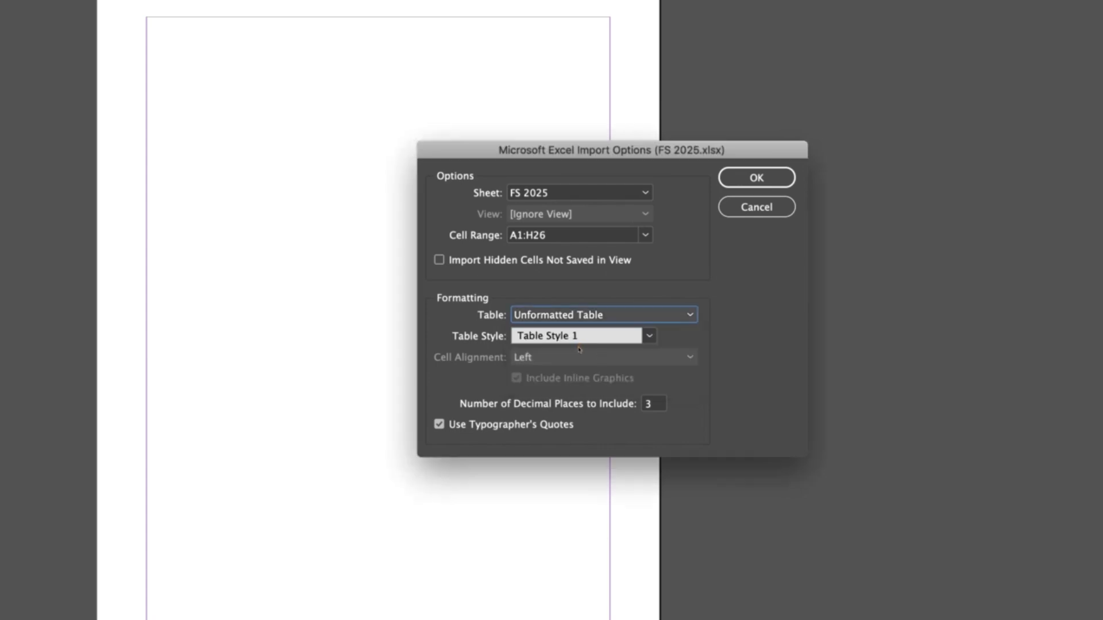
{"action": "left_click", "coordinate": [648, 337]}
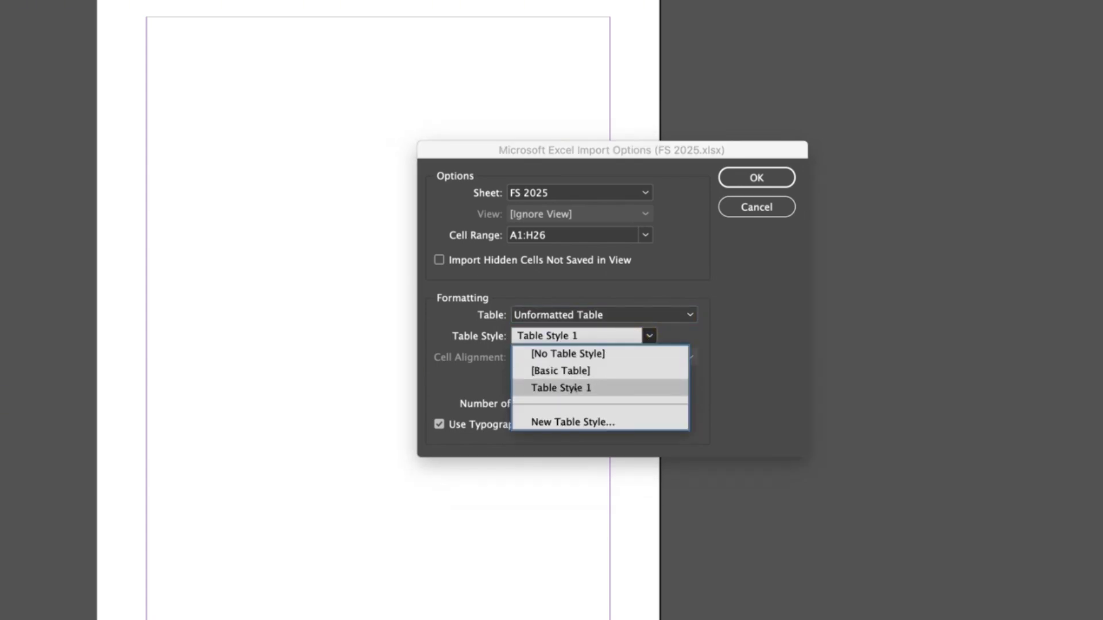
{"action": "left_click", "coordinate": [575, 389]}
{"action": "left_click", "coordinate": [770, 179]}
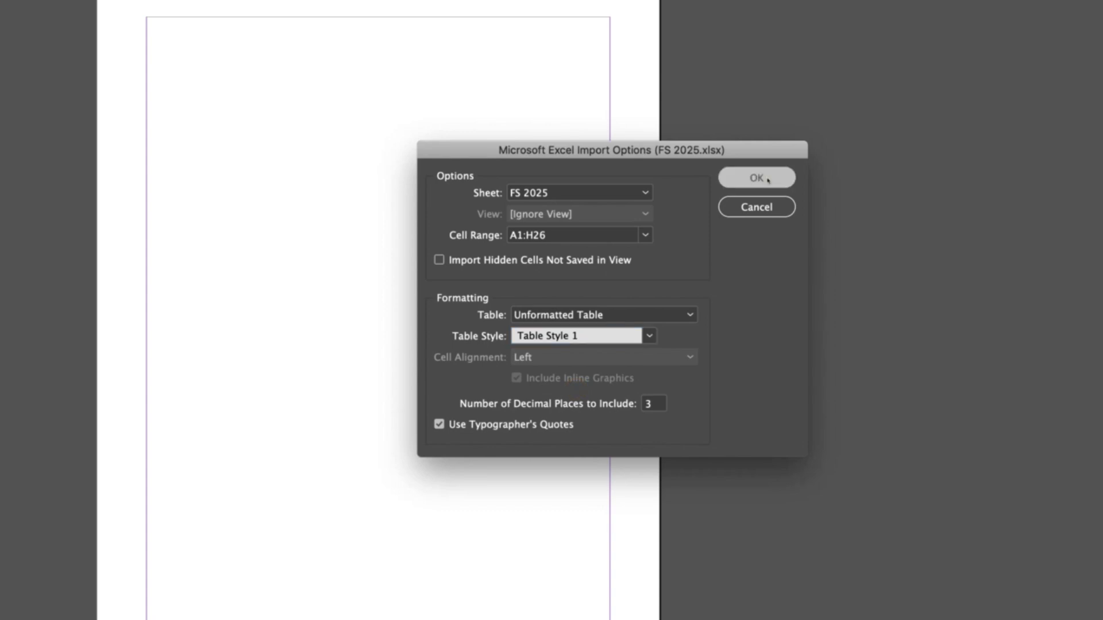
Step: Place the table at the page's upper-left margin corner and widen the label and unit columns to fit their text
{"action": "left_click", "coordinate": [147, 17]}
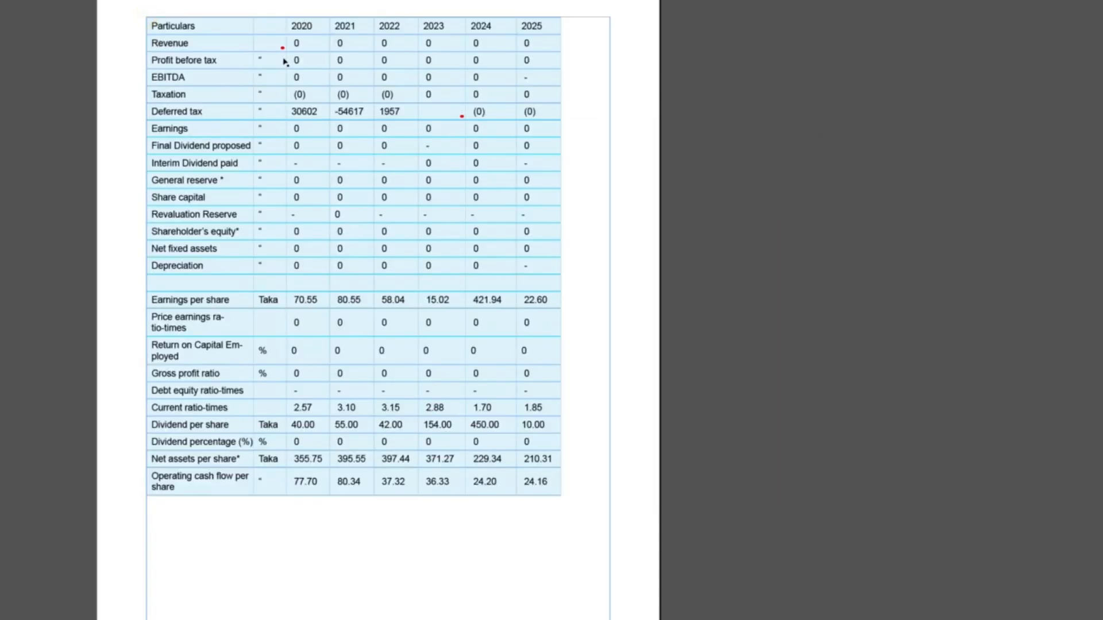
{"action": "left_click_drag", "start_coordinate": [283, 53], "coordinate": [282, 79]}
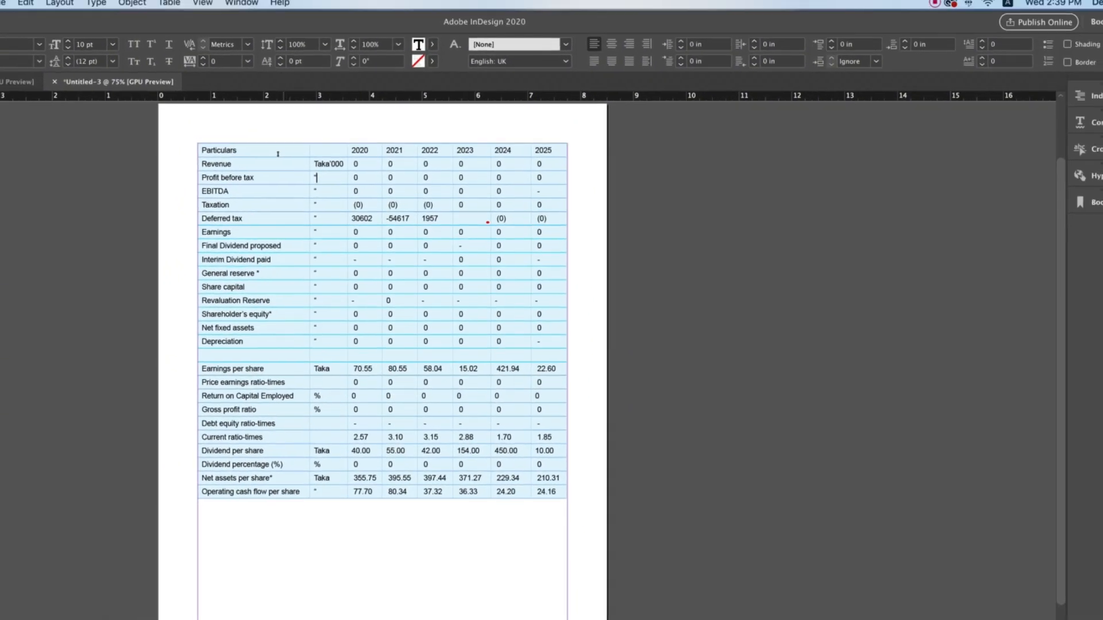
Step: Convert the table's top row, from Particulars to 2025, into a header row
{"action": "left_click_drag", "start_coordinate": [280, 151], "coordinate": [568, 153]}
{"action": "left_click", "coordinate": [171, 7]}
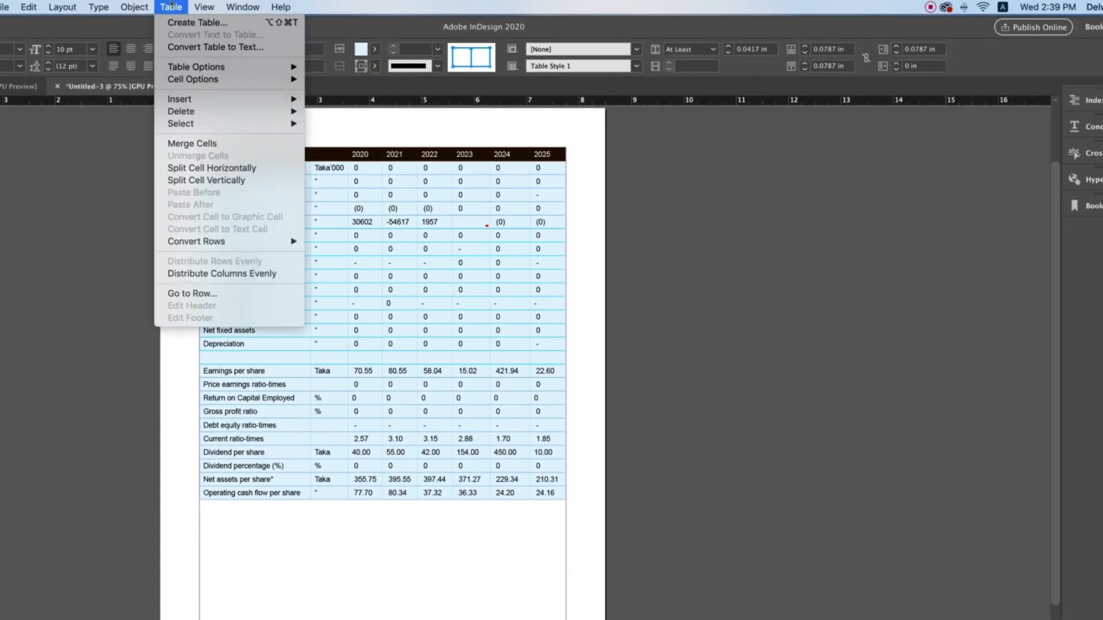
{"action": "mouse_move", "coordinate": [200, 241]}
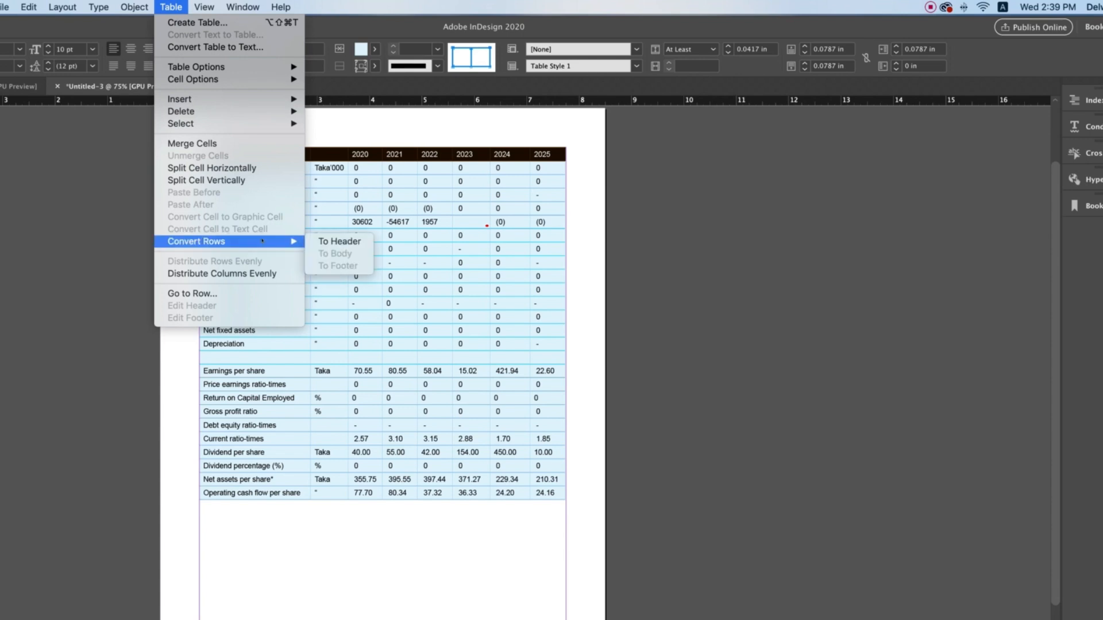
{"action": "left_click", "coordinate": [351, 242]}
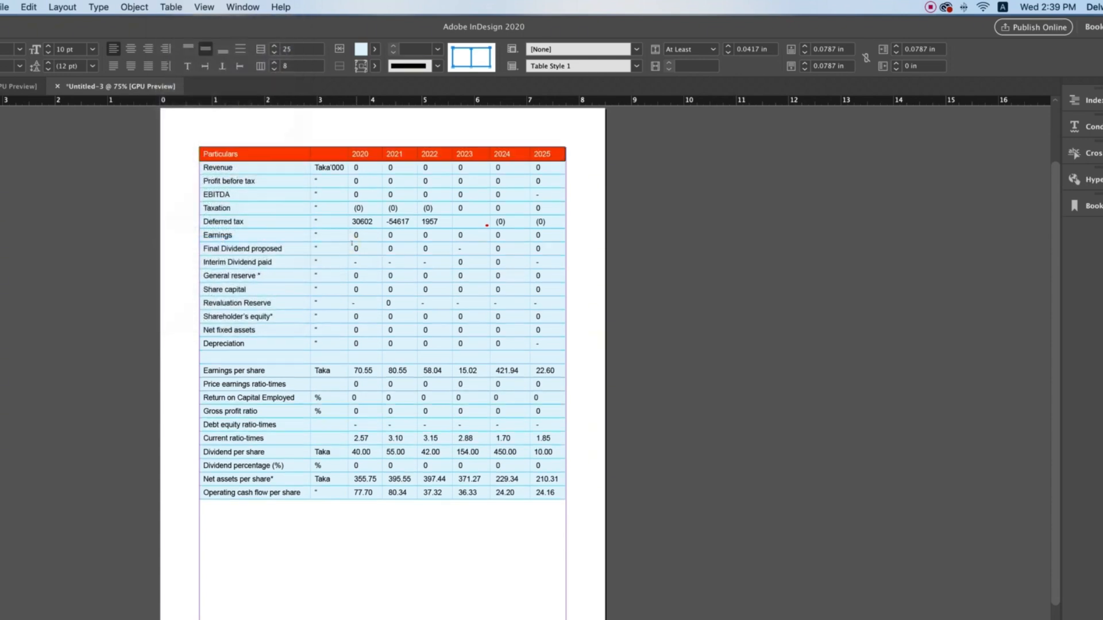
Step: Widen the 2023 column to fit its Deferred tax value and narrow the label column to keep the table within the margins
{"action": "left_click", "coordinate": [485, 234]}
{"action": "left_click_drag", "start_coordinate": [489, 226], "coordinate": [492, 228]}
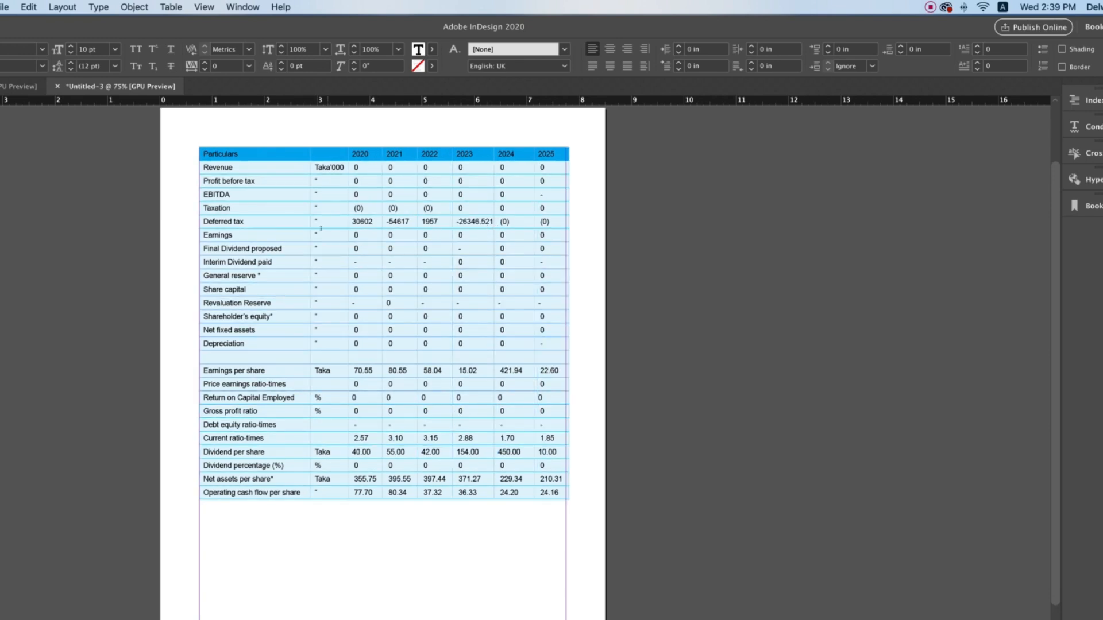
{"action": "left_click_drag", "start_coordinate": [308, 232], "coordinate": [305, 231]}
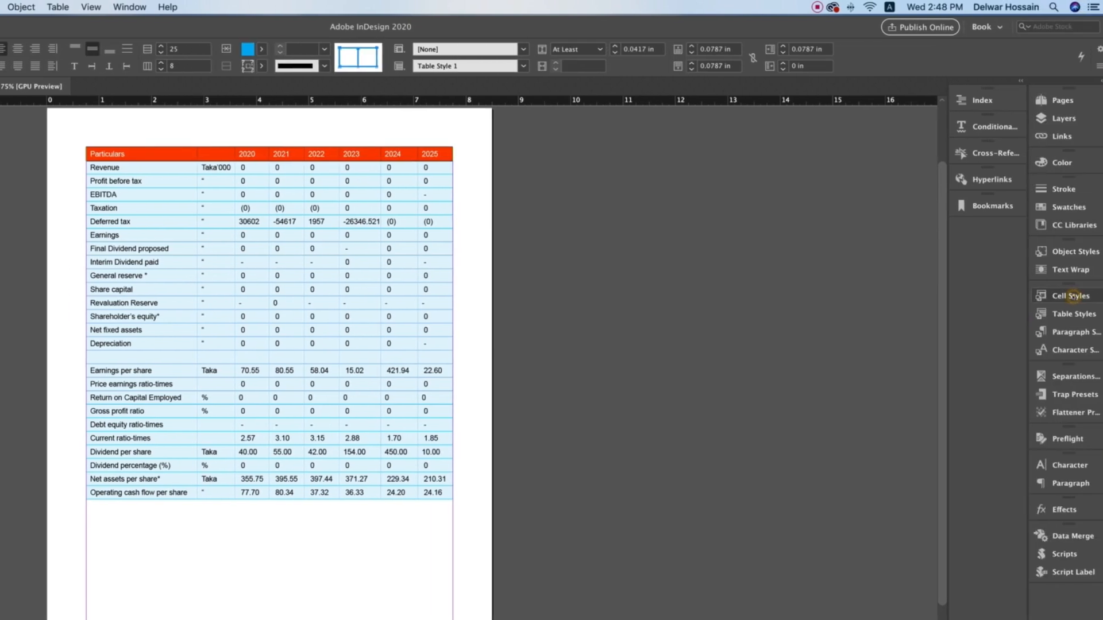
Step: Apply the Header cell style to the table's header row and place the text cursor in its Particulars cell
{"action": "left_click", "coordinate": [1060, 295]}
{"action": "left_click", "coordinate": [898, 336]}
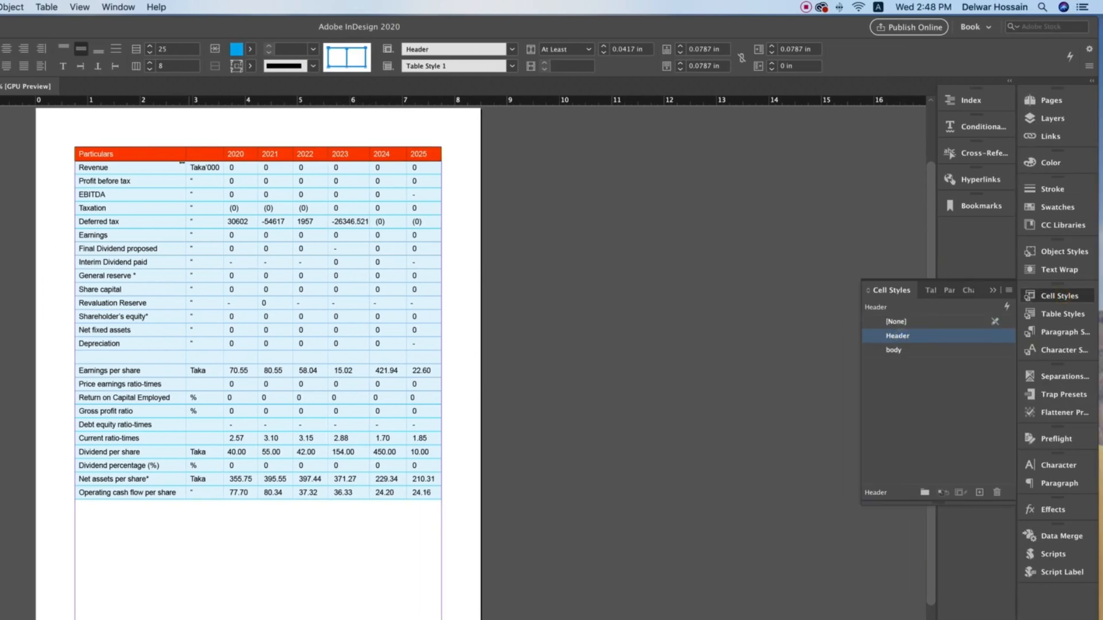
{"action": "left_click", "coordinate": [179, 158]}
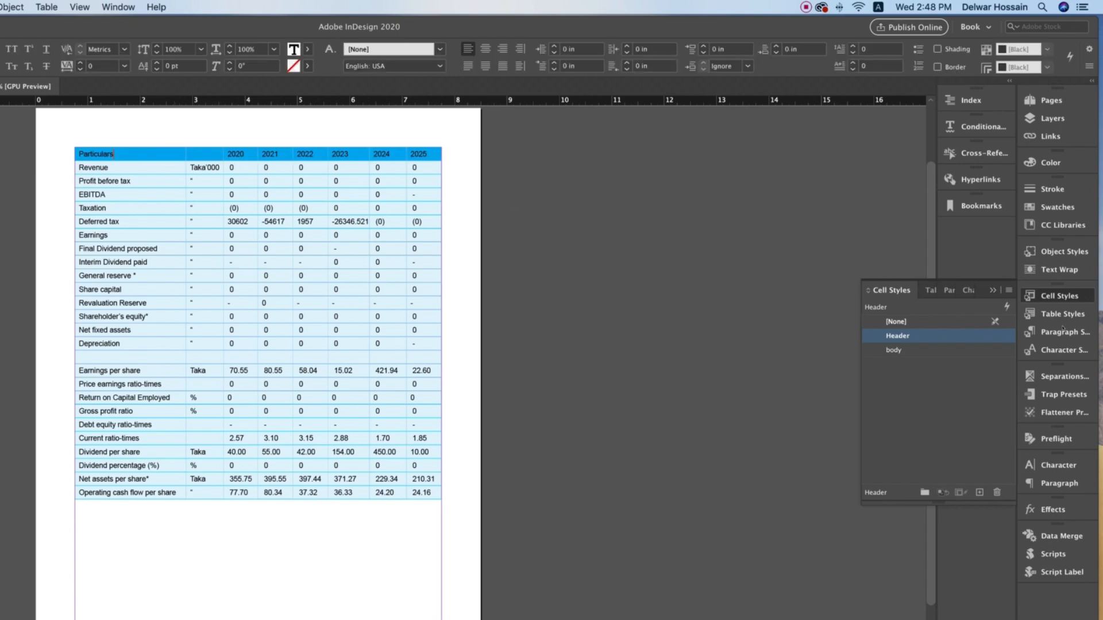
Step: Set the Header paragraph style's character color to [Paper] and accept the style options
{"action": "left_click", "coordinate": [1060, 332]}
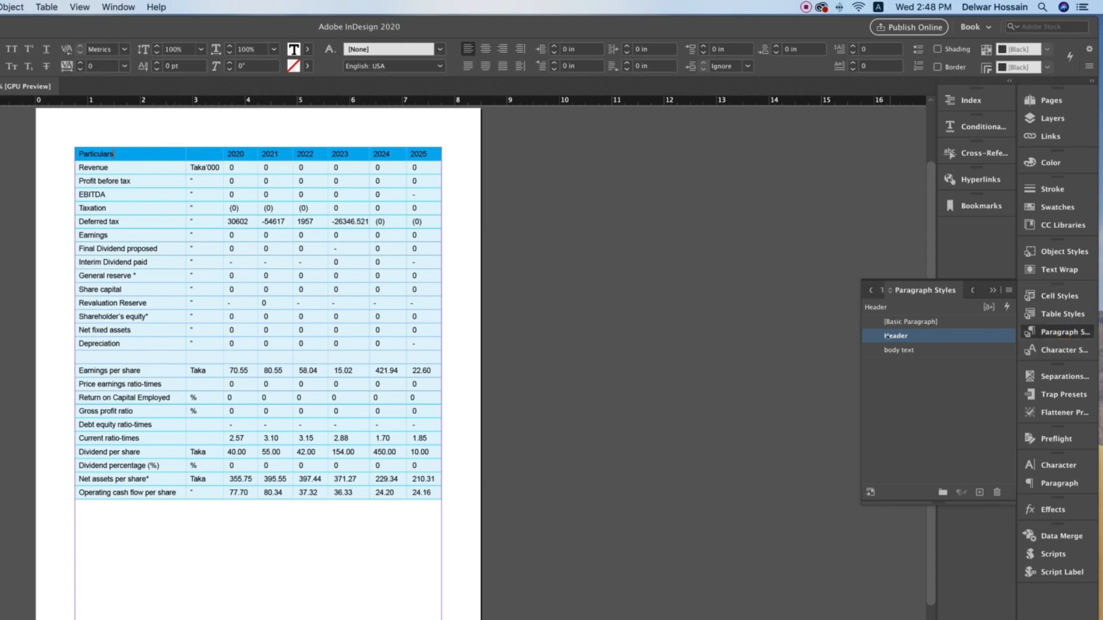
{"action": "double_click", "coordinate": [882, 337]}
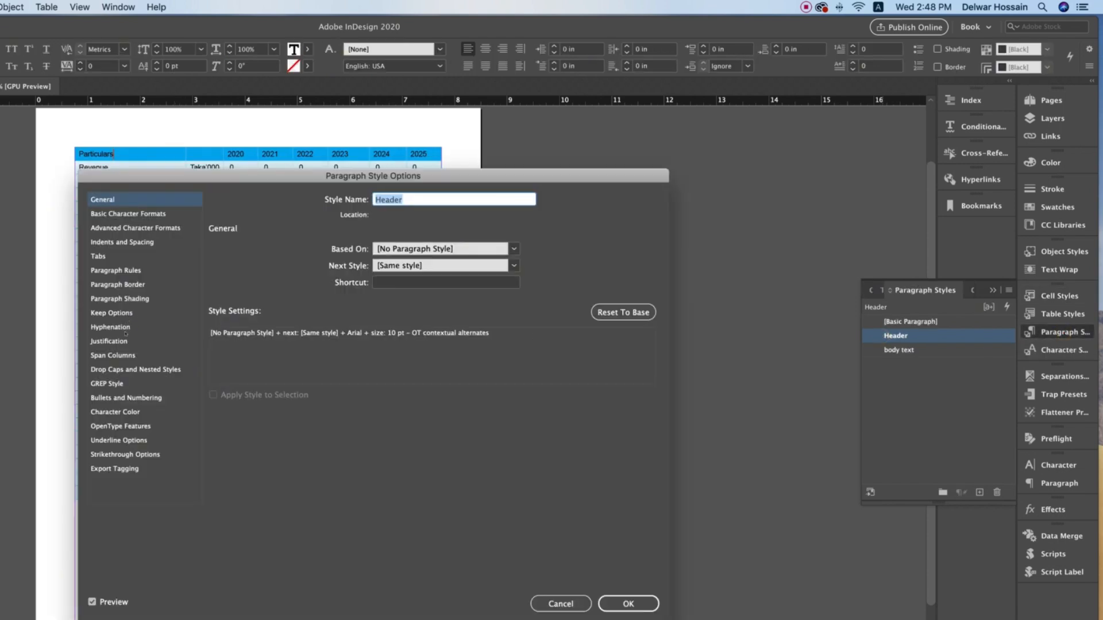
{"action": "left_click", "coordinate": [130, 412]}
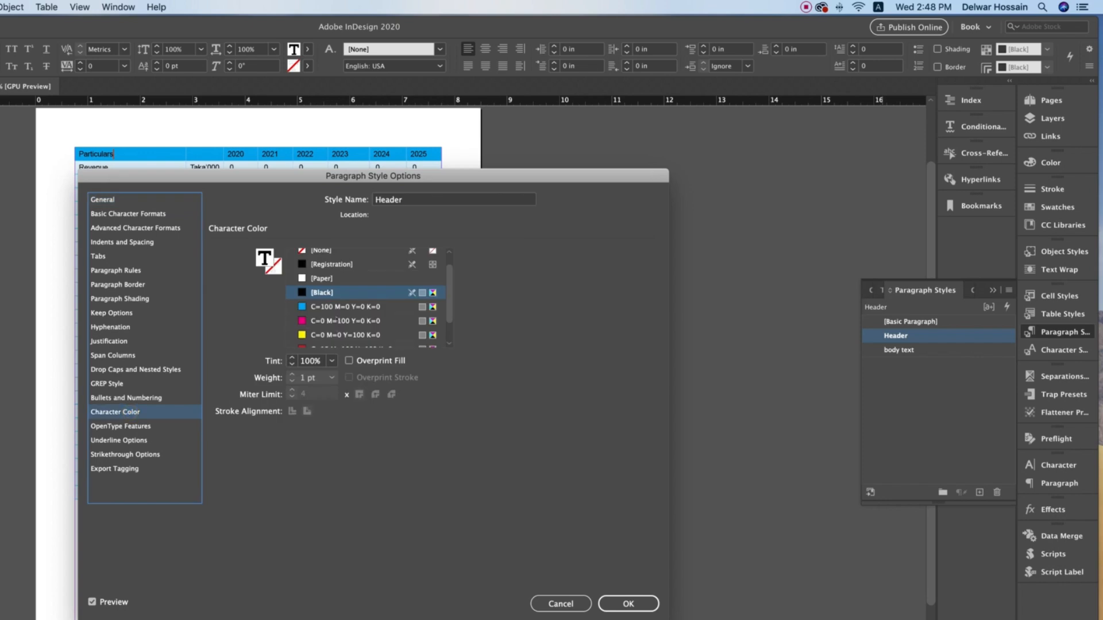
{"action": "left_click", "coordinate": [325, 280]}
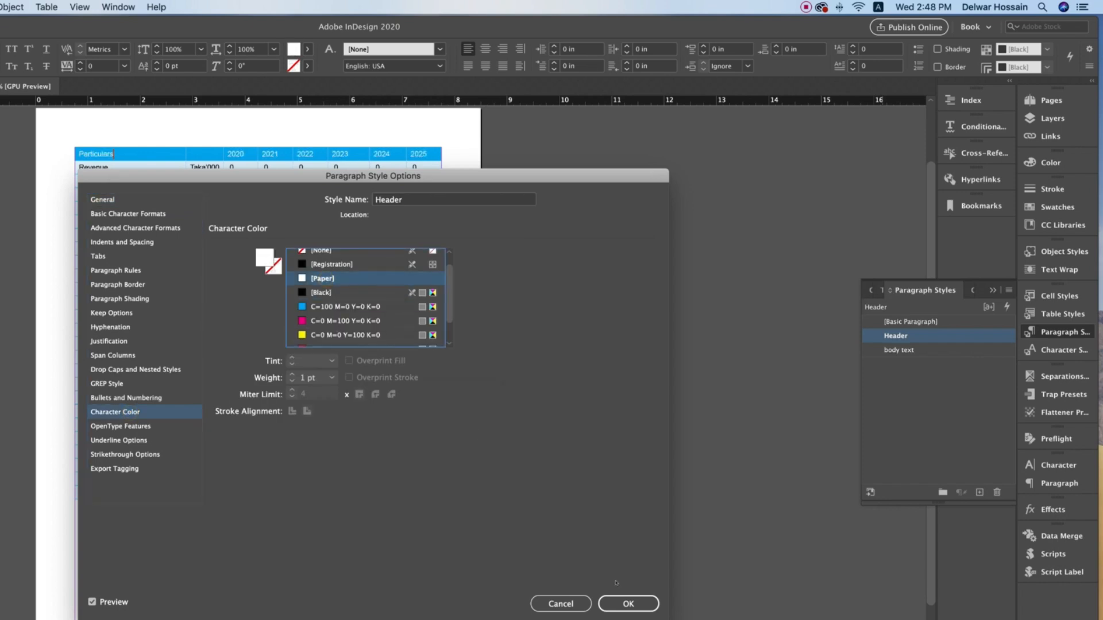
{"action": "left_click", "coordinate": [628, 604]}
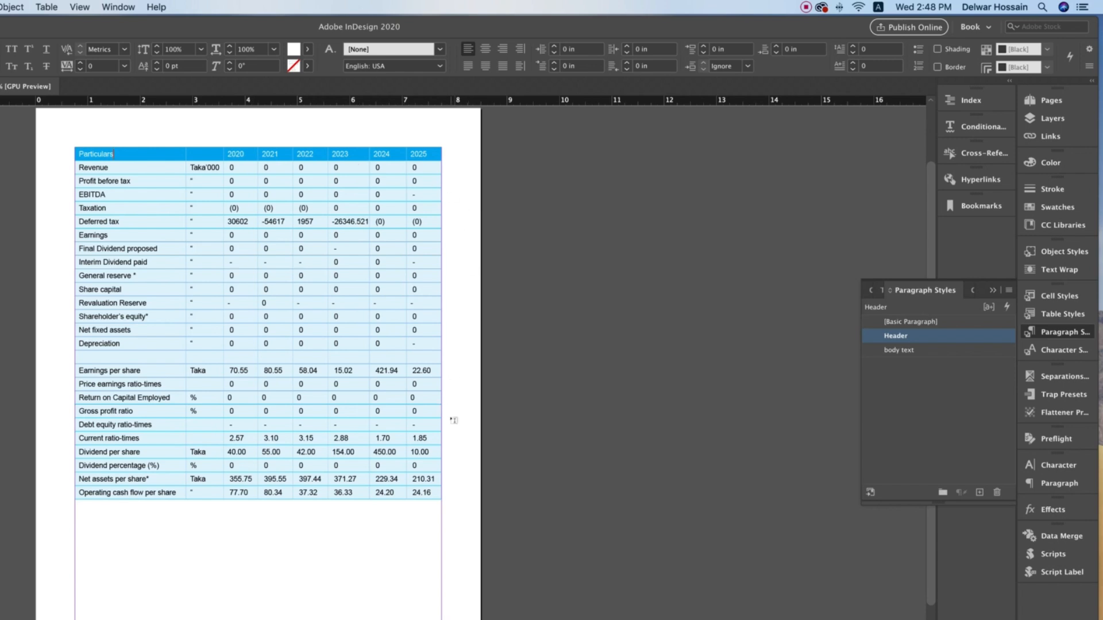
{"action": "scroll", "coordinate": [454, 421], "scroll_direction": "down", "scroll_amount": 1}
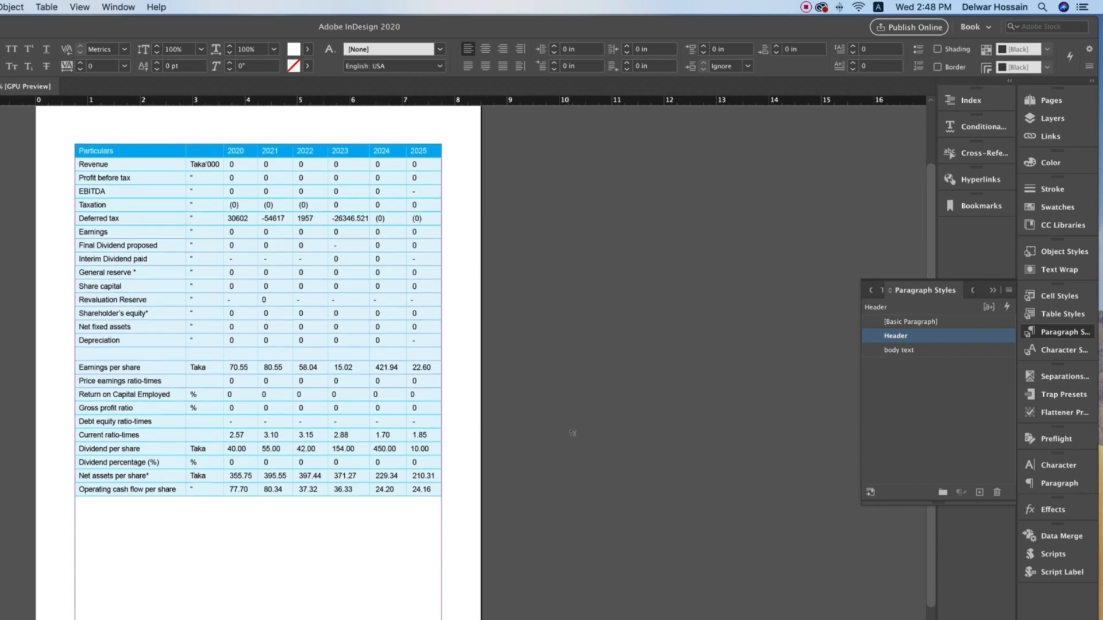